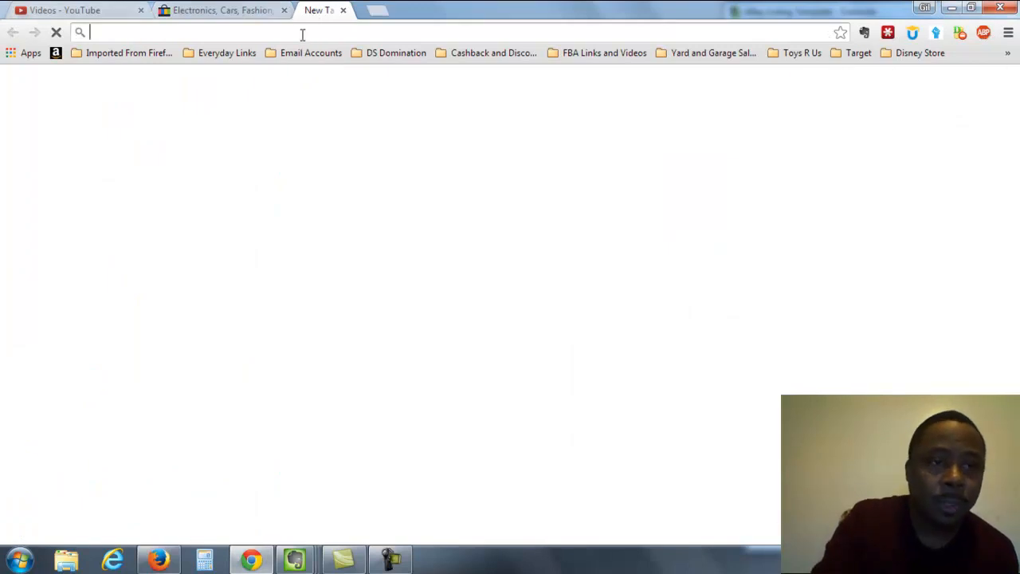
Visit evernote.com in the new browser tab to view its home page and close that tab.
{"action": "type", "text": "www.e"}
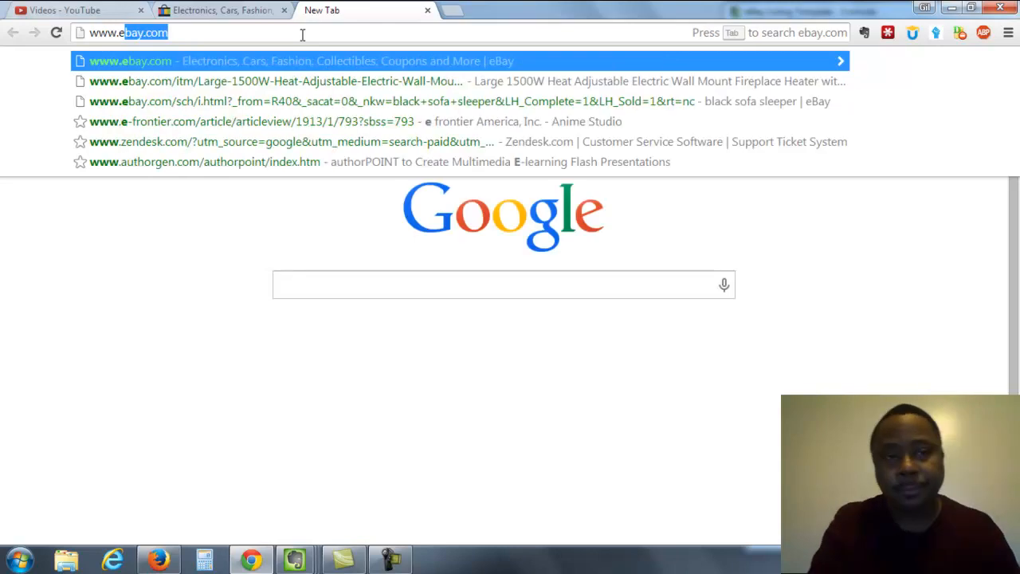
{"action": "type", "text": "vernote.com"}
{"action": "key", "text": "Return"}
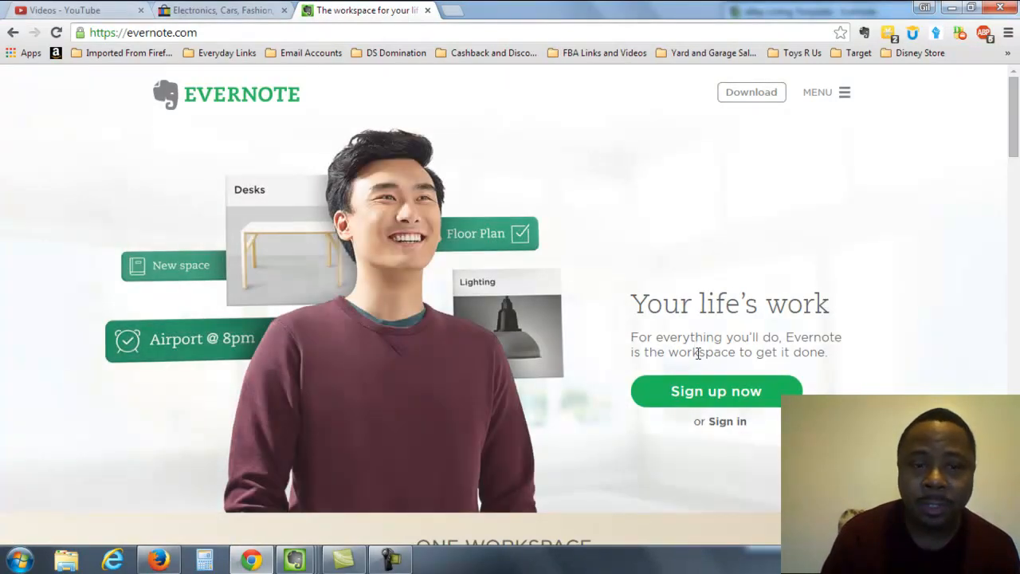
{"action": "left_click", "coordinate": [428, 10]}
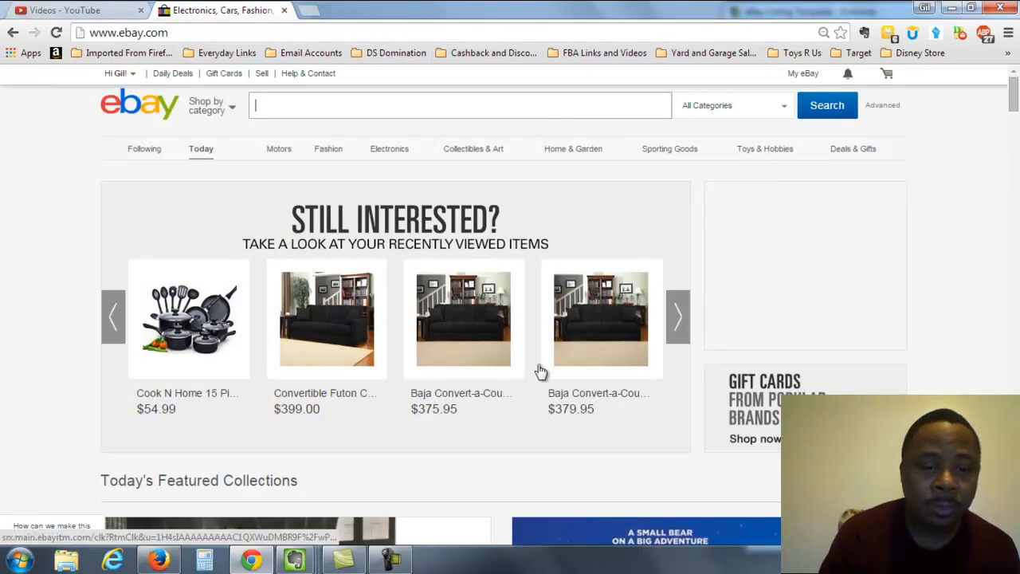
Switch to Evernote and bring the MY EBAY LISTINGS AS OF 1-20-2015 note to the front beside the browser.
{"action": "mouse_move", "coordinate": [295, 560]}
{"action": "left_click", "coordinate": [322, 514]}
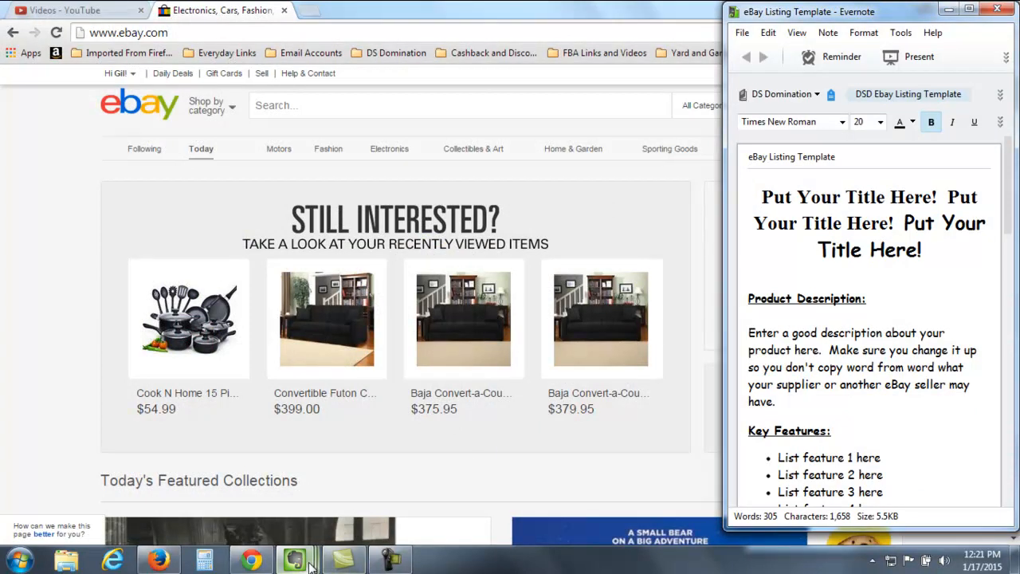
{"action": "mouse_move", "coordinate": [309, 562]}
{"action": "mouse_move", "coordinate": [440, 507]}
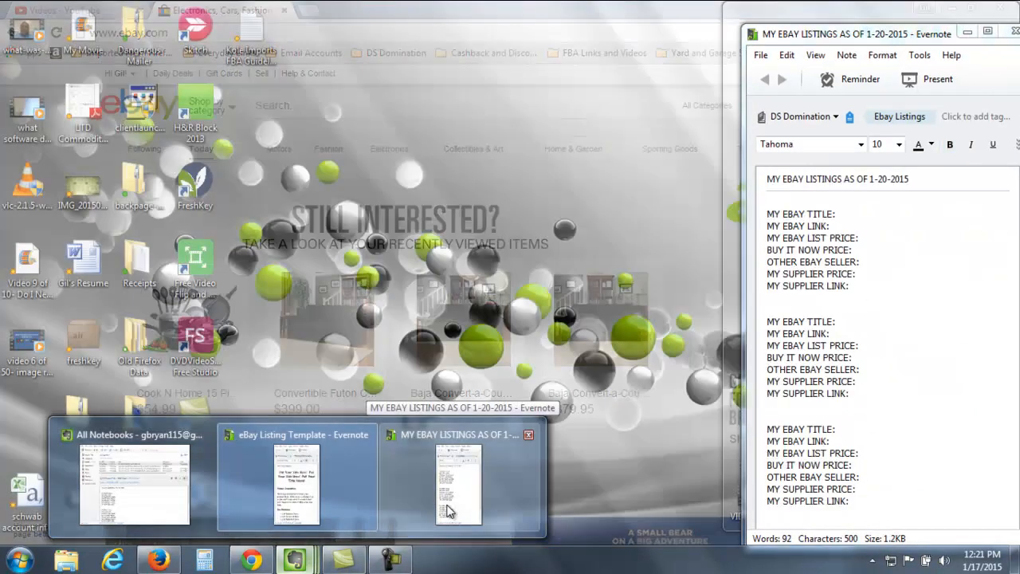
{"action": "left_click", "coordinate": [448, 510]}
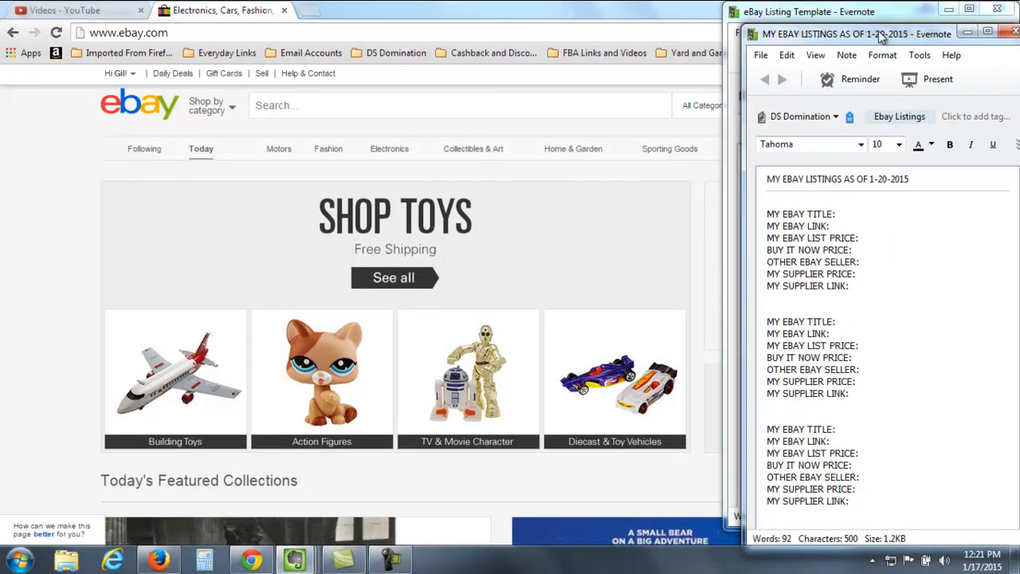
{"action": "left_click_drag", "start_coordinate": [890, 44], "coordinate": [871, 35]}
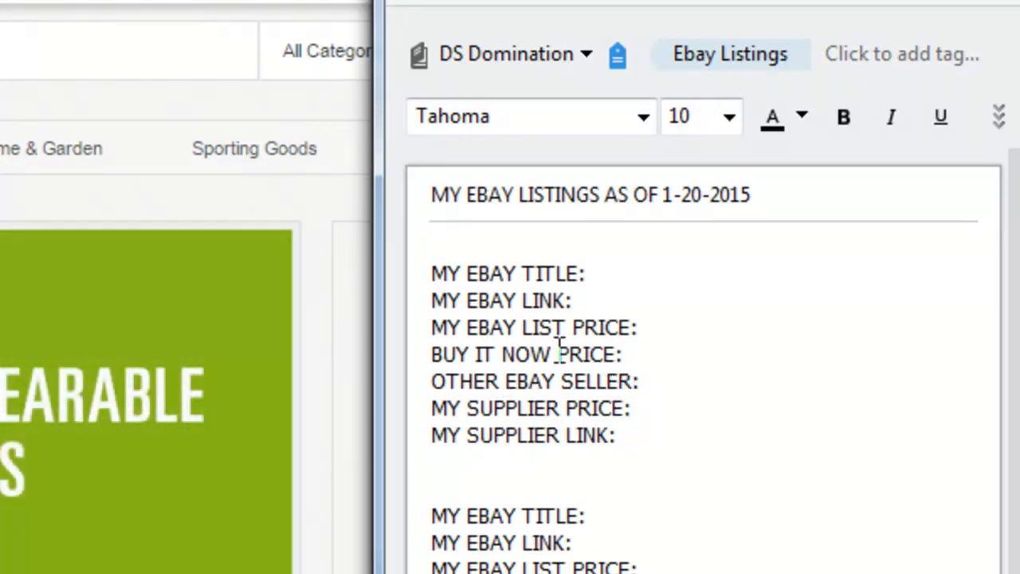
Add the line "OTHER EBAY SELLER LINK:" below OTHER EBAY SELLER in the first listing block of the note.
{"action": "left_click", "coordinate": [644, 386]}
{"action": "key", "text": "Return"}
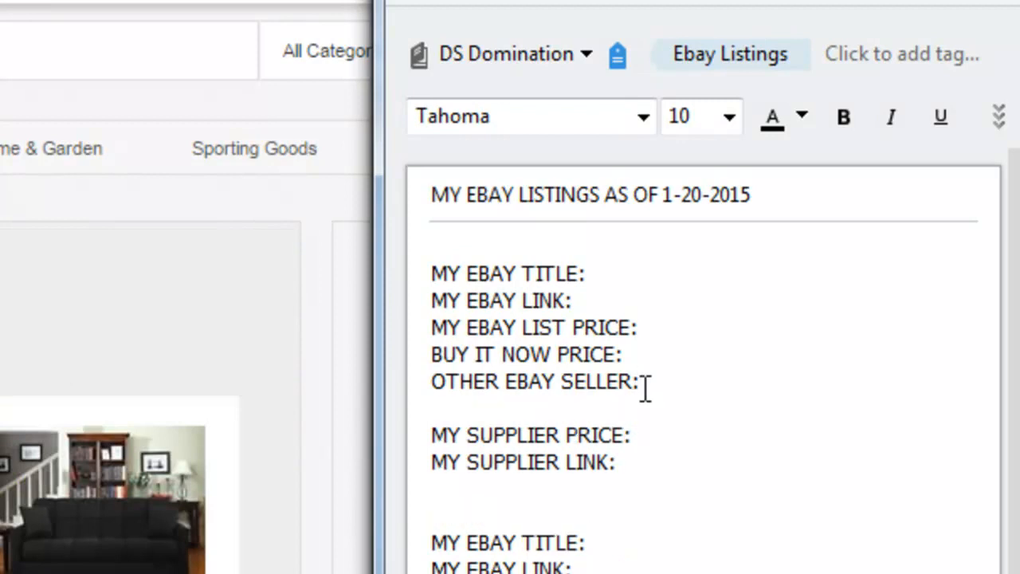
{"action": "type", "text": "OTHER EBAY SELLER"}
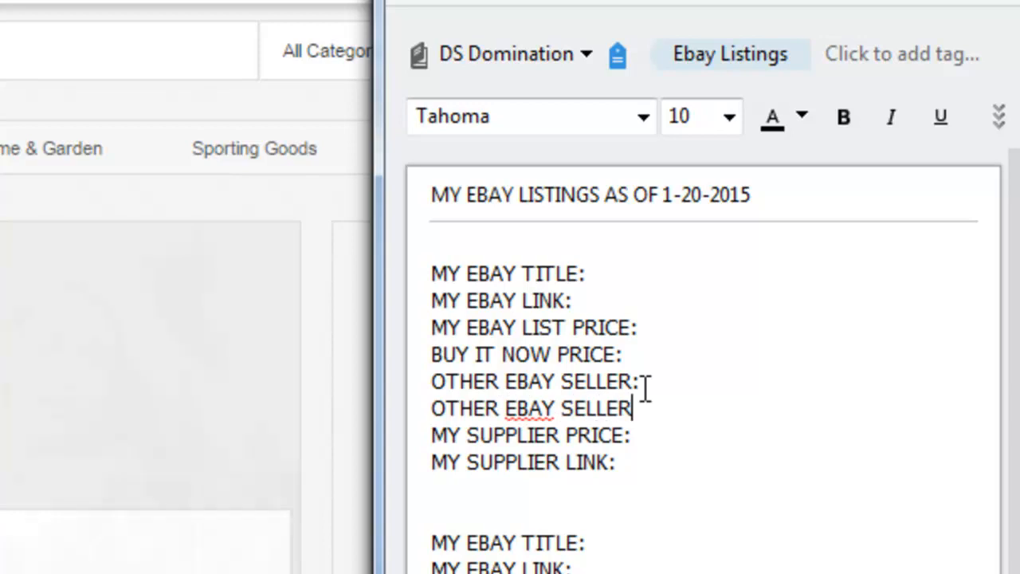
{"action": "type", "text": " LINK"}
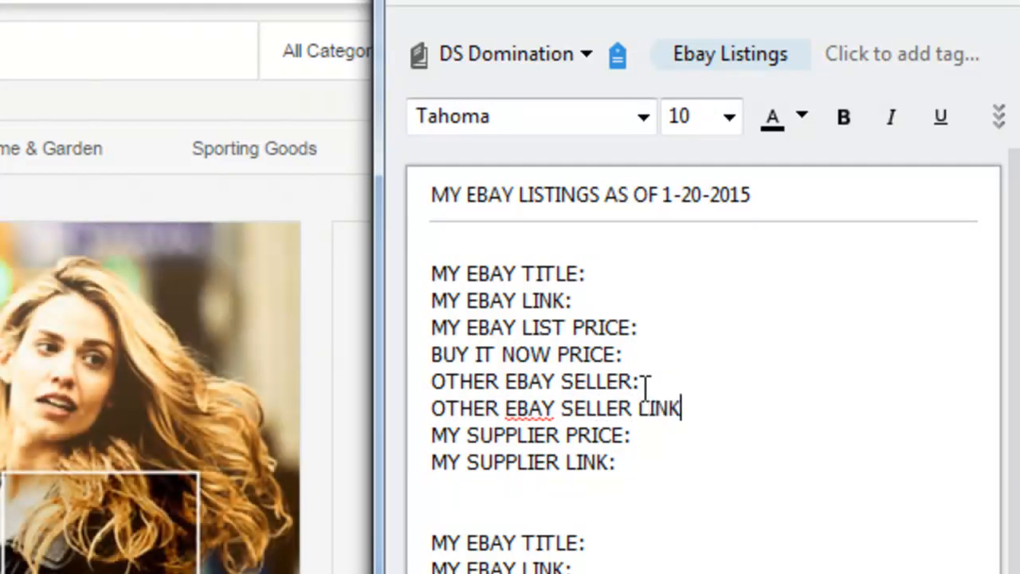
{"action": "type", "text": ":"}
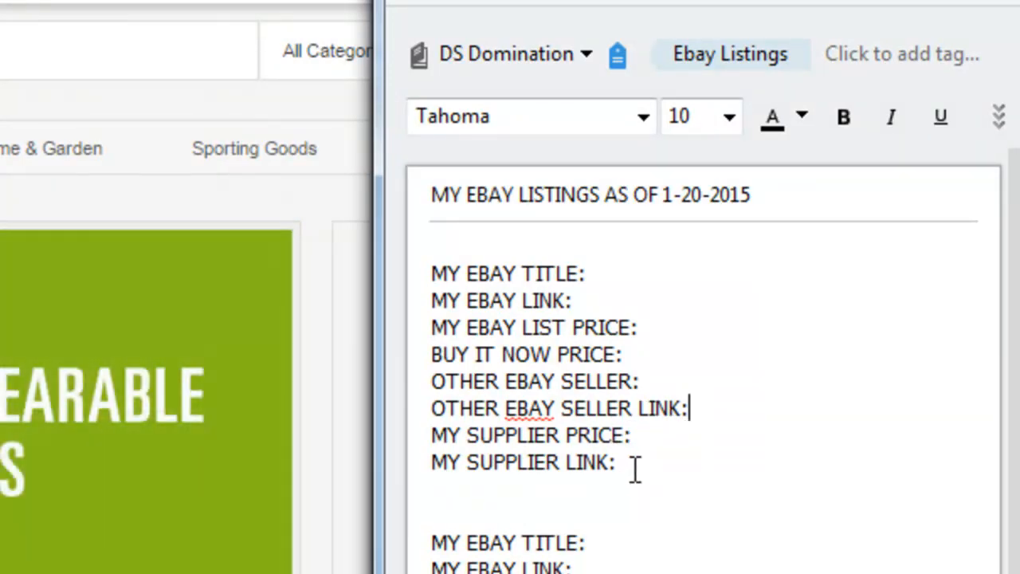
Copy the first listing block and paste it beneath as a second block, undoing the surplus paste that runs on from it.
{"action": "left_click_drag", "start_coordinate": [636, 469], "coordinate": [393, 276]}
{"action": "key", "text": "ctrl+c"}
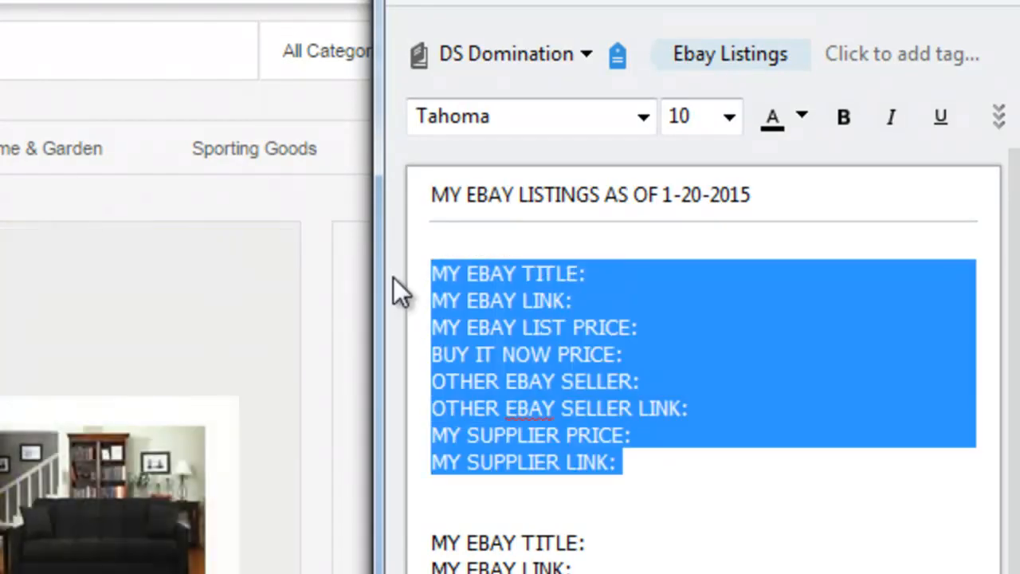
{"action": "key", "text": "Right"}
{"action": "key", "text": "Return"}
{"action": "key", "text": "Return"}
{"action": "key", "text": "ctrl+v"}
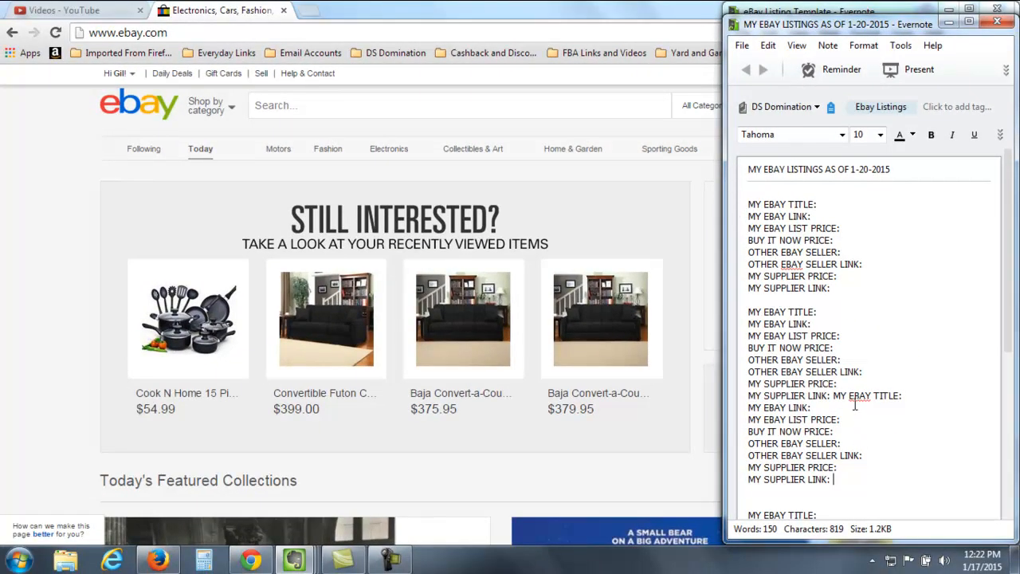
{"action": "key", "text": "ctrl+z"}
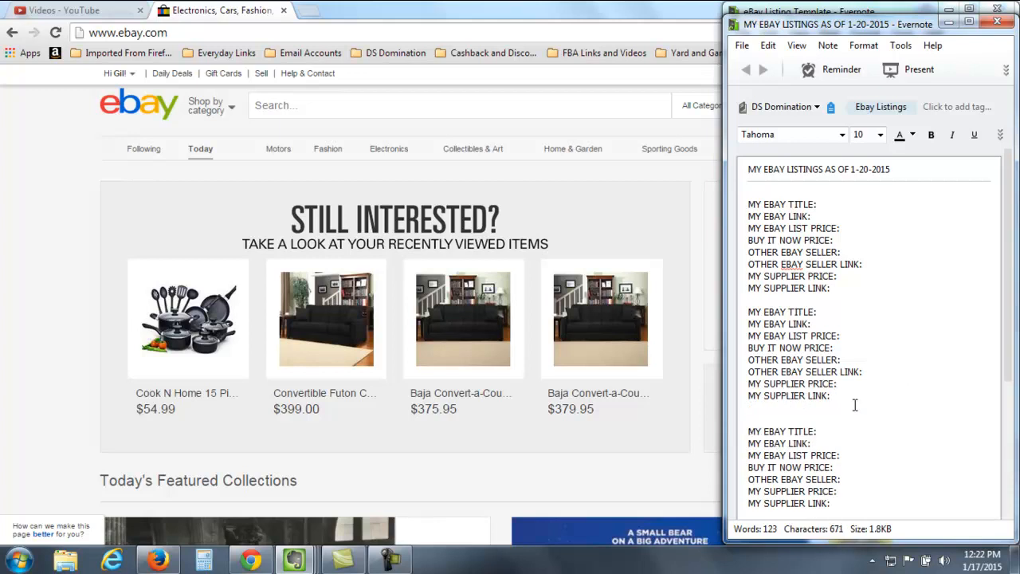
Paste two more copies of the listing block below the second one, each separated by a blank line.
{"action": "key", "text": "Return"}
{"action": "key", "text": "Return"}
{"action": "key", "text": "ctrl+v"}
{"action": "key", "text": "Return"}
{"action": "key", "text": "Return"}
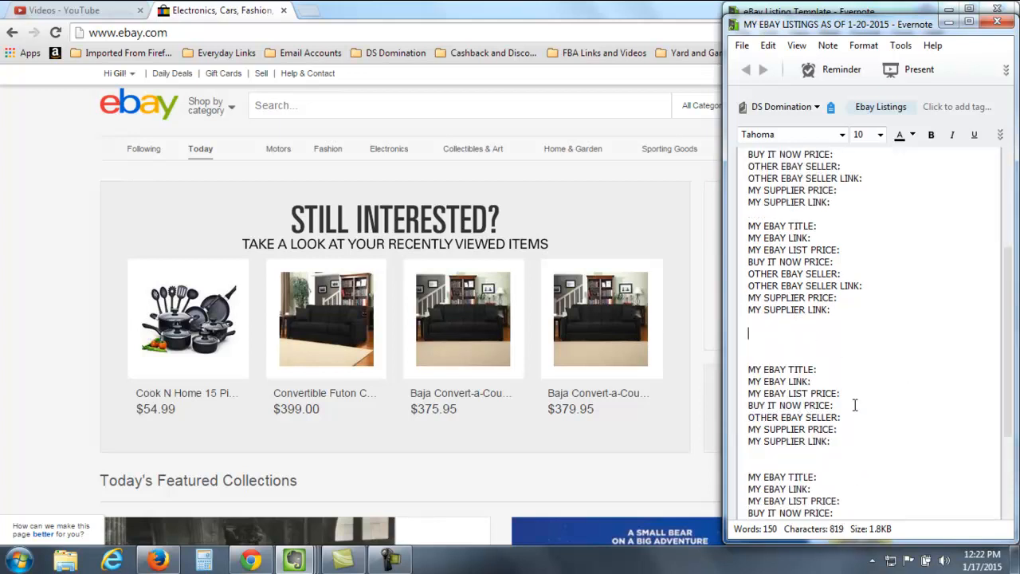
{"action": "key", "text": "ctrl+v"}
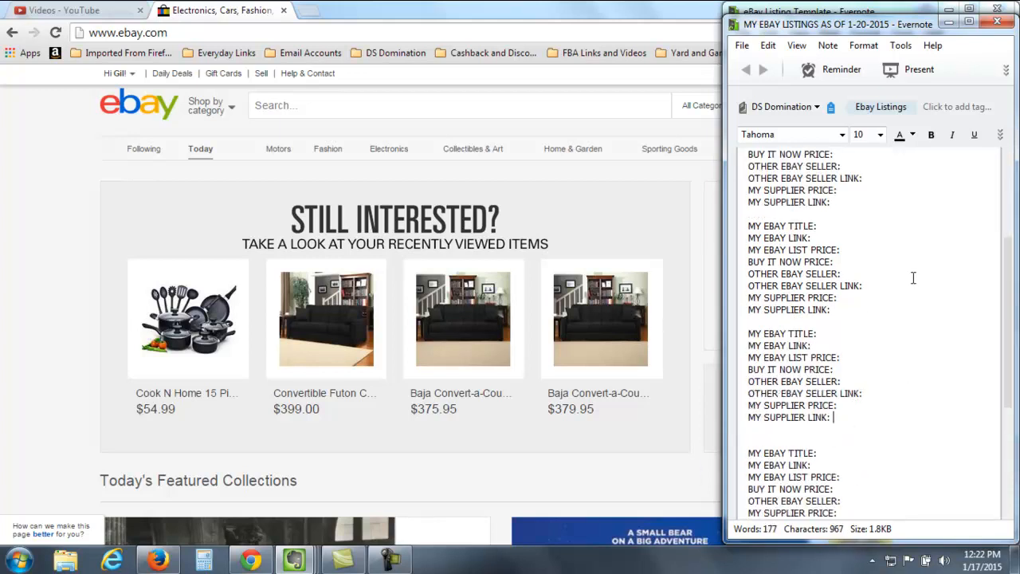
{"action": "left_click_drag", "start_coordinate": [1006, 259], "coordinate": [995, 166]}
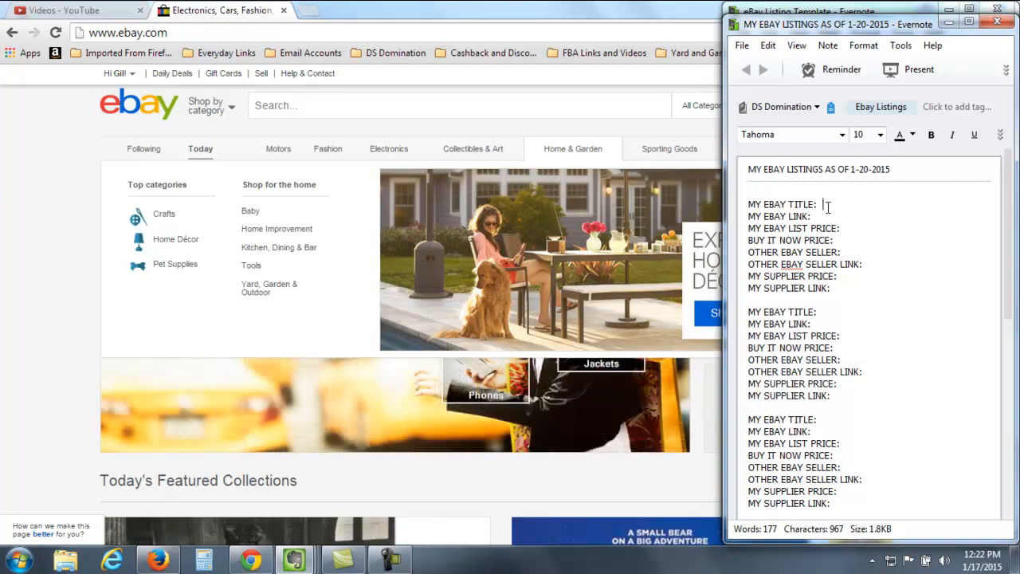
Switch to the eBay page in the browser and search all categories for COOKWARE SET.
{"action": "left_click", "coordinate": [295, 104]}
{"action": "type", "text": "COO"}
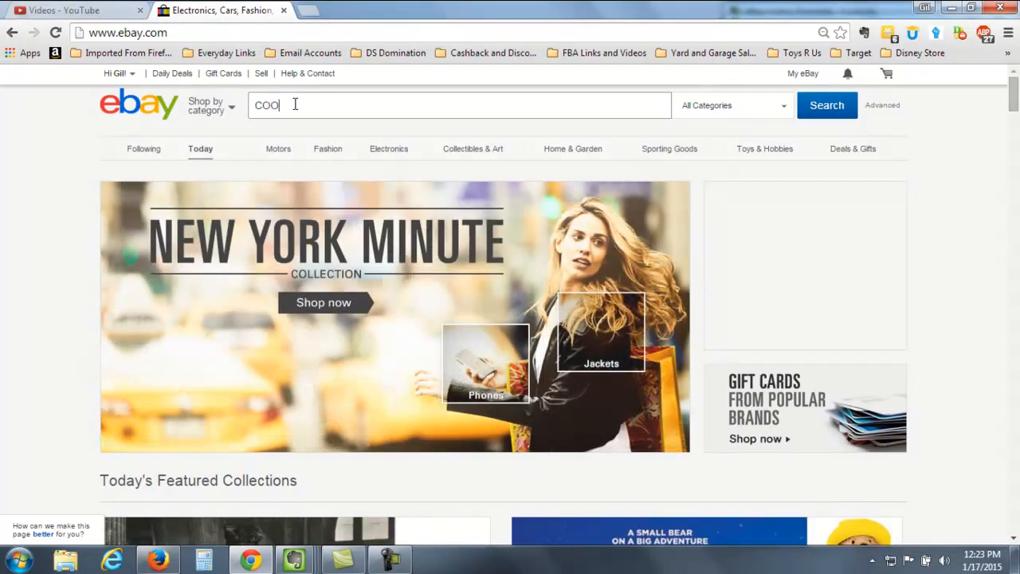
{"action": "type", "text": "KWARE SET"}
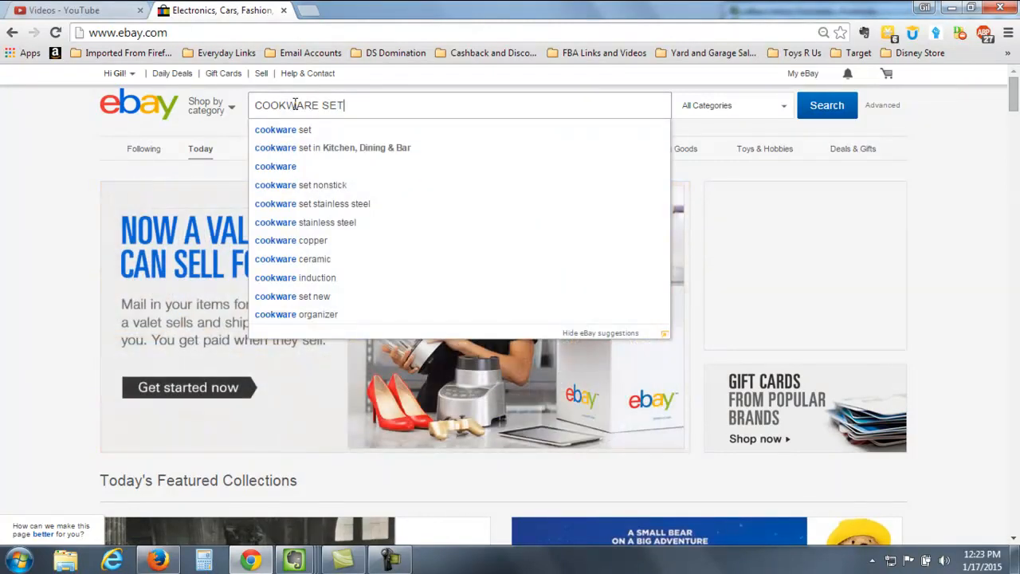
{"action": "key", "text": "Return"}
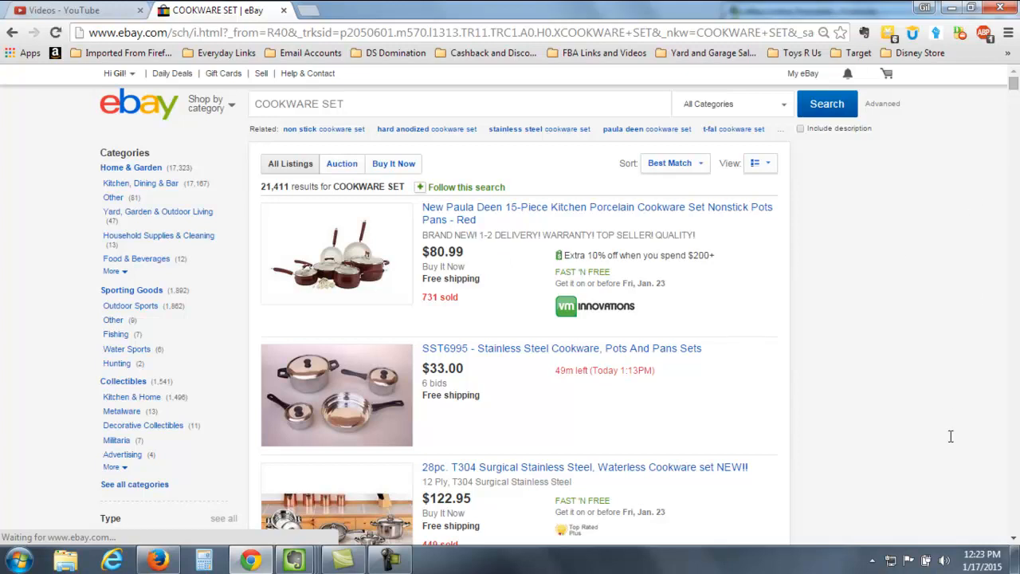
Open the listing "28pc. T304 Surgical Stainless Steel, Waterless Cookware set NEW!!" from the search results.
{"action": "scroll", "coordinate": [1015, 542], "scroll_direction": "down", "scroll_amount": 3}
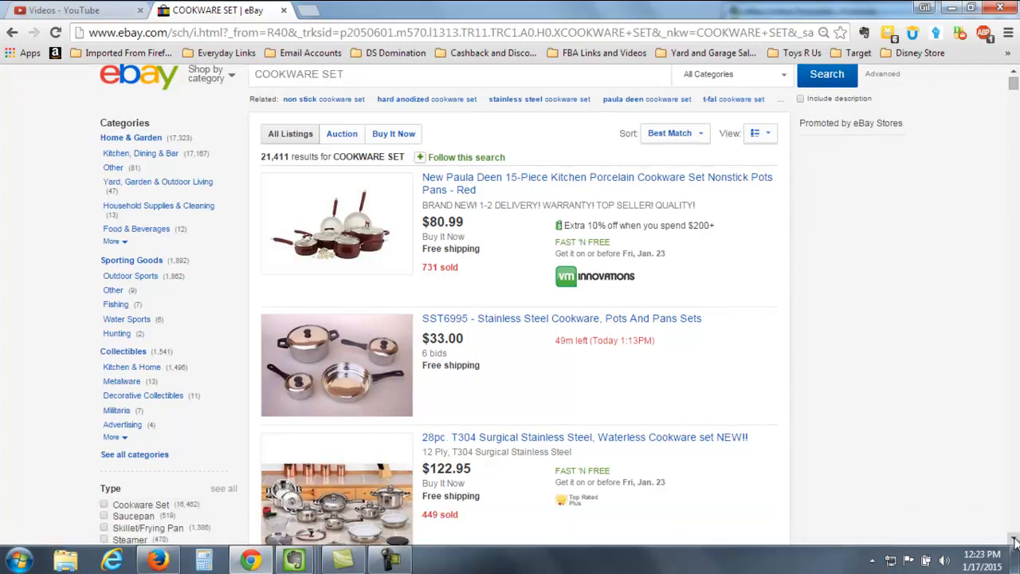
{"action": "scroll", "coordinate": [1014, 542], "scroll_direction": "down", "scroll_amount": 2}
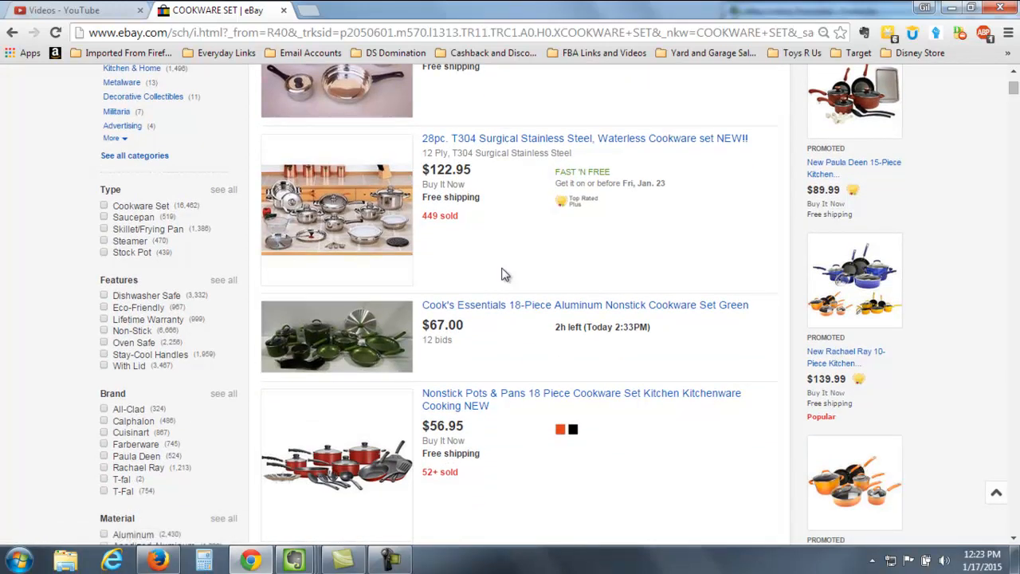
{"action": "left_click", "coordinate": [523, 144]}
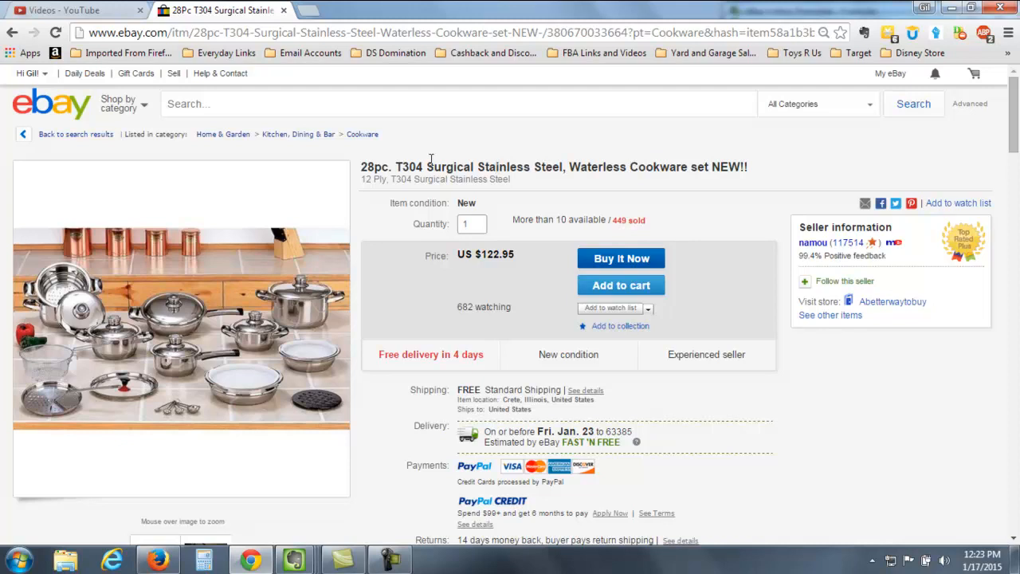
Copy the cookware listing's title into the MY EBAY TITLE line of the first block in the Evernote listings note.
{"action": "left_click_drag", "start_coordinate": [362, 167], "coordinate": [770, 162]}
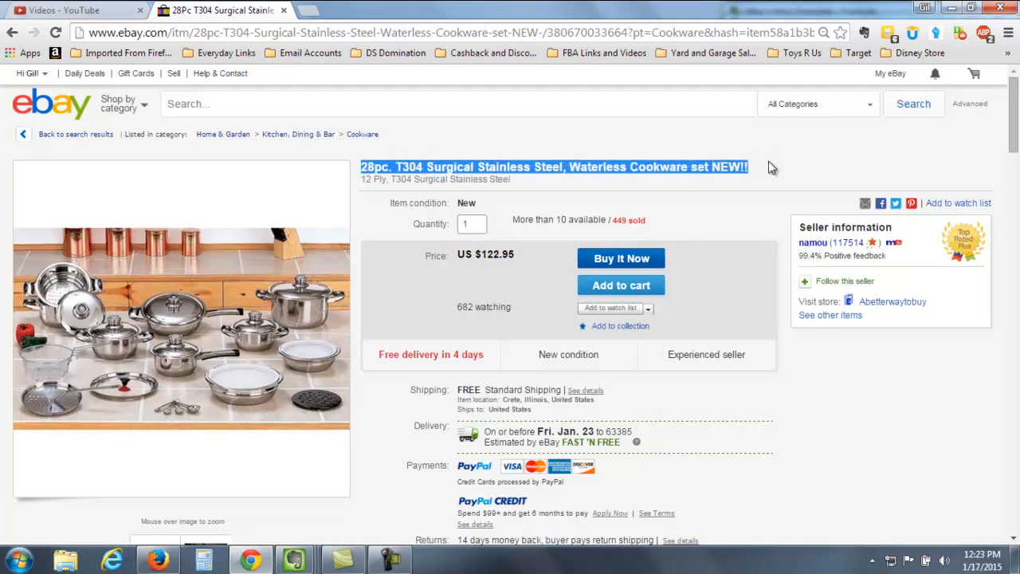
{"action": "left_click", "coordinate": [294, 560]}
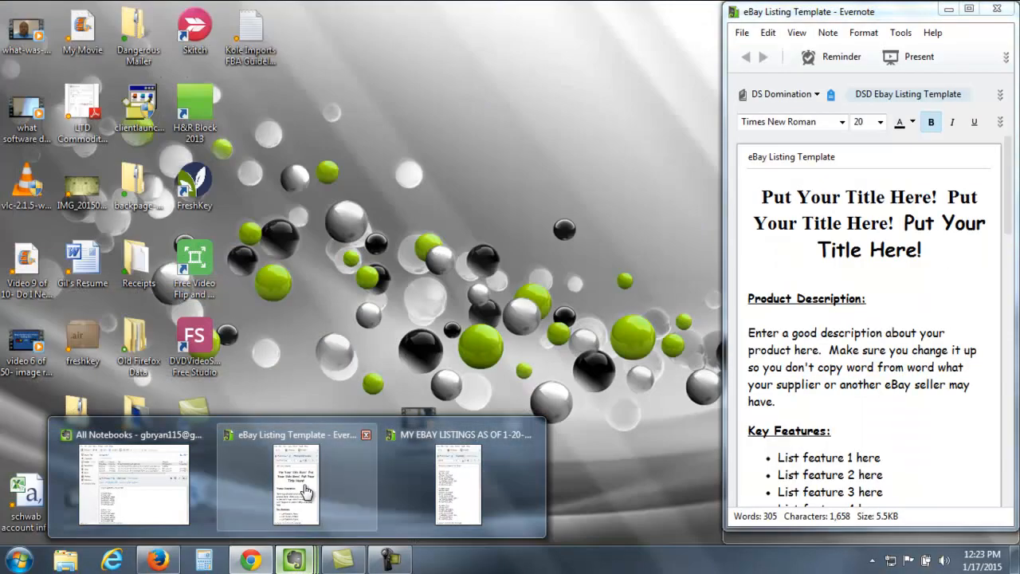
{"action": "left_click", "coordinate": [304, 484]}
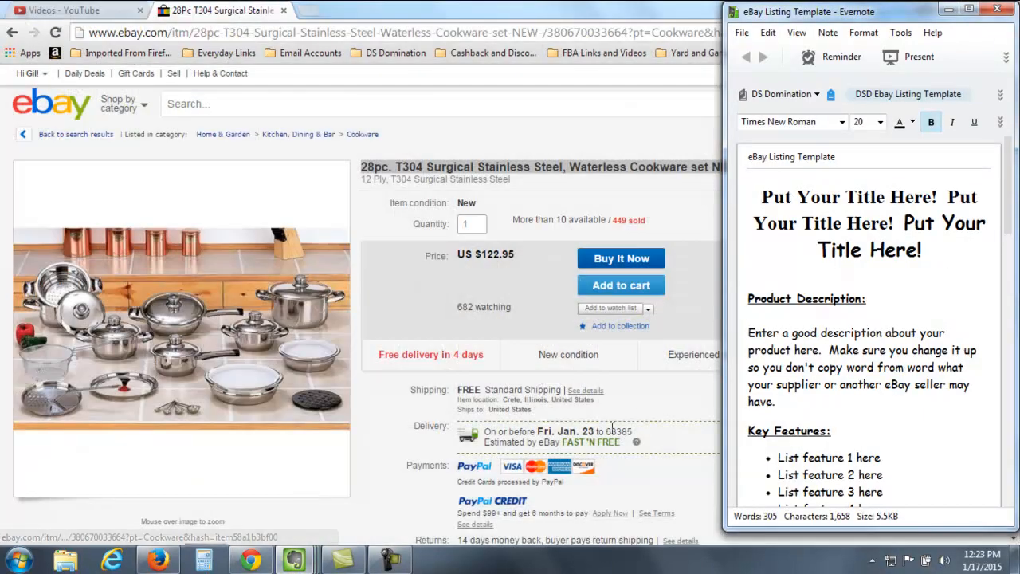
{"action": "mouse_move", "coordinate": [305, 564]}
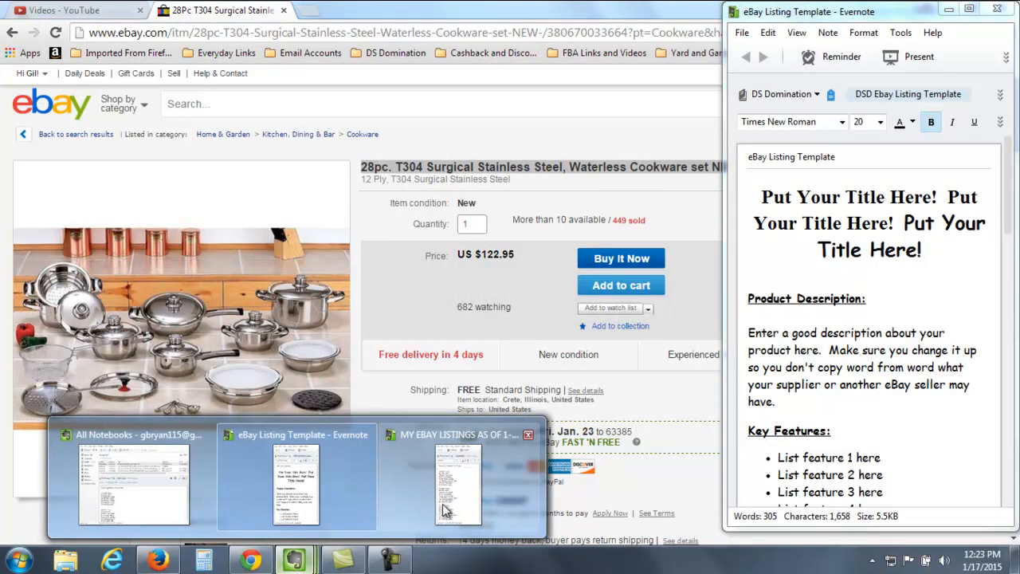
{"action": "left_click", "coordinate": [458, 482]}
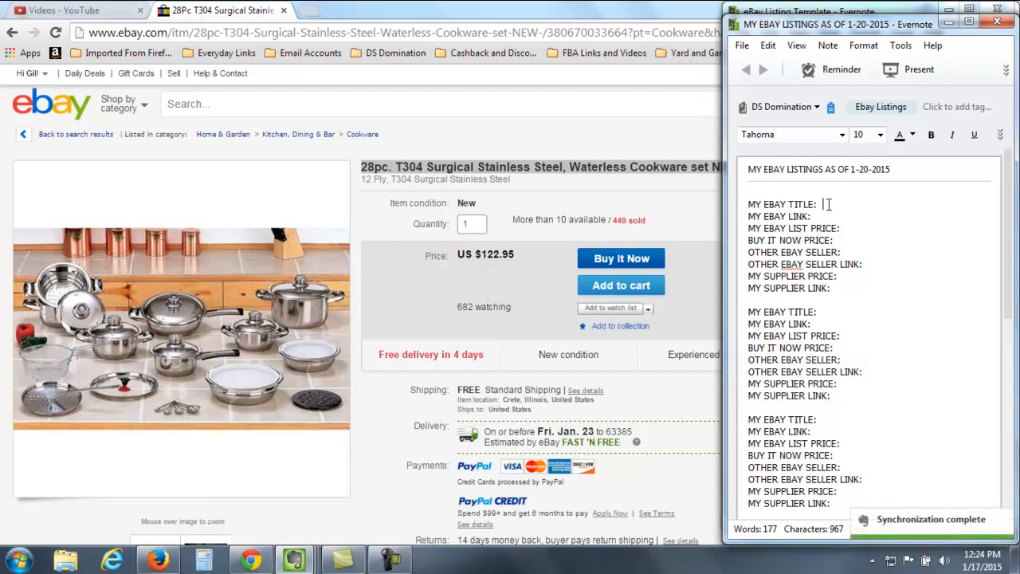
{"action": "triple_click", "coordinate": [829, 205]}
{"action": "left_click", "coordinate": [829, 205]}
{"action": "key", "text": "ctrl+shift+v"}
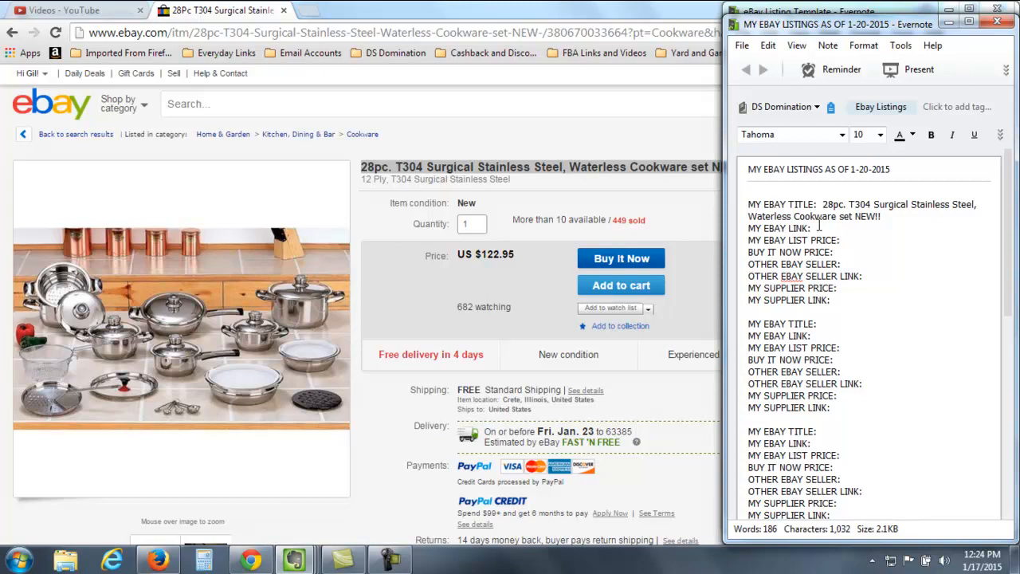
Copy the cookware listing's web address from the browser into the MY EBAY LINK line of the note's first block.
{"action": "left_click", "coordinate": [818, 228]}
{"action": "left_click", "coordinate": [488, 33]}
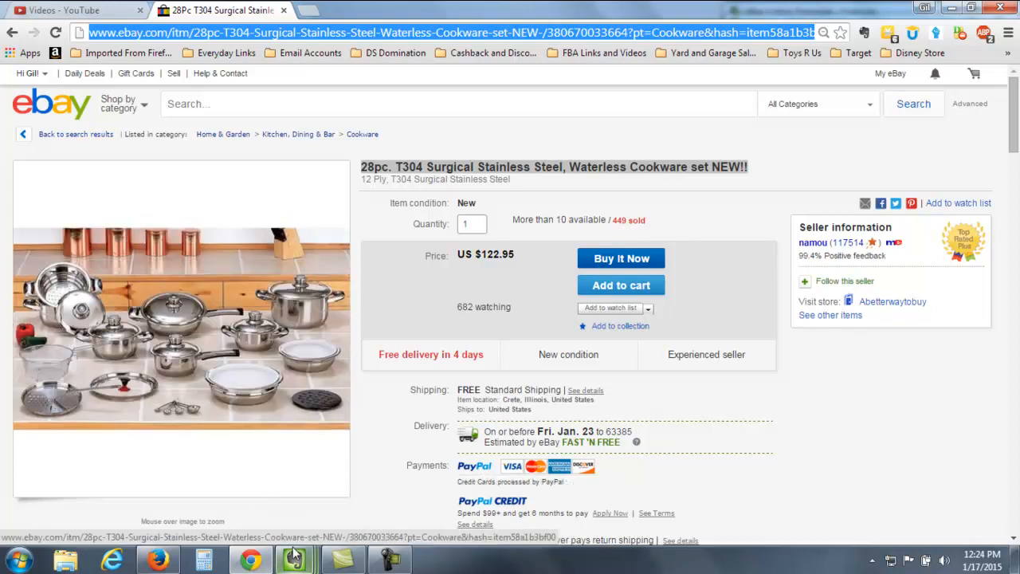
{"action": "mouse_move", "coordinate": [294, 560]}
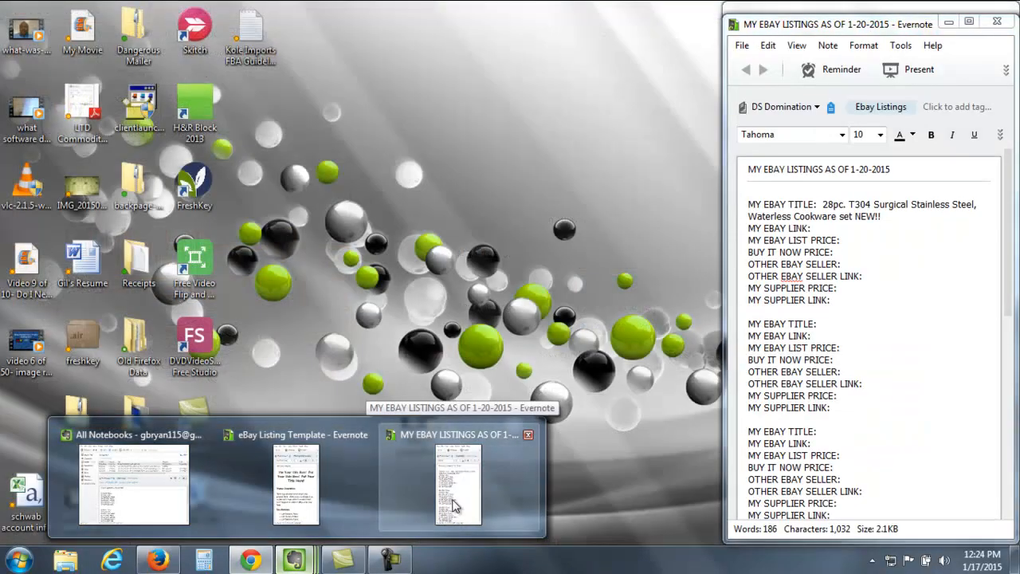
{"action": "left_click", "coordinate": [457, 500]}
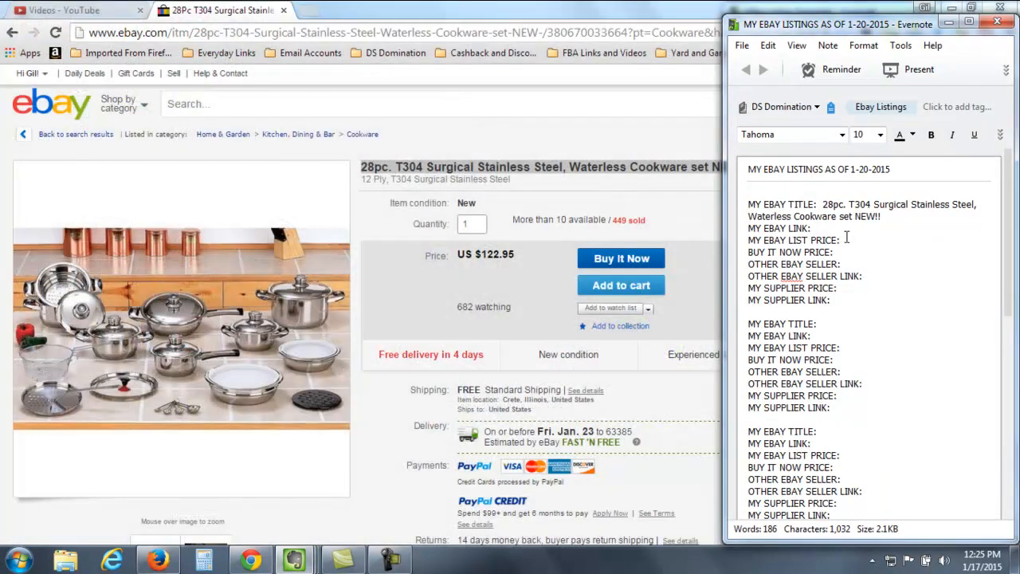
{"action": "key", "text": "ctrl+v"}
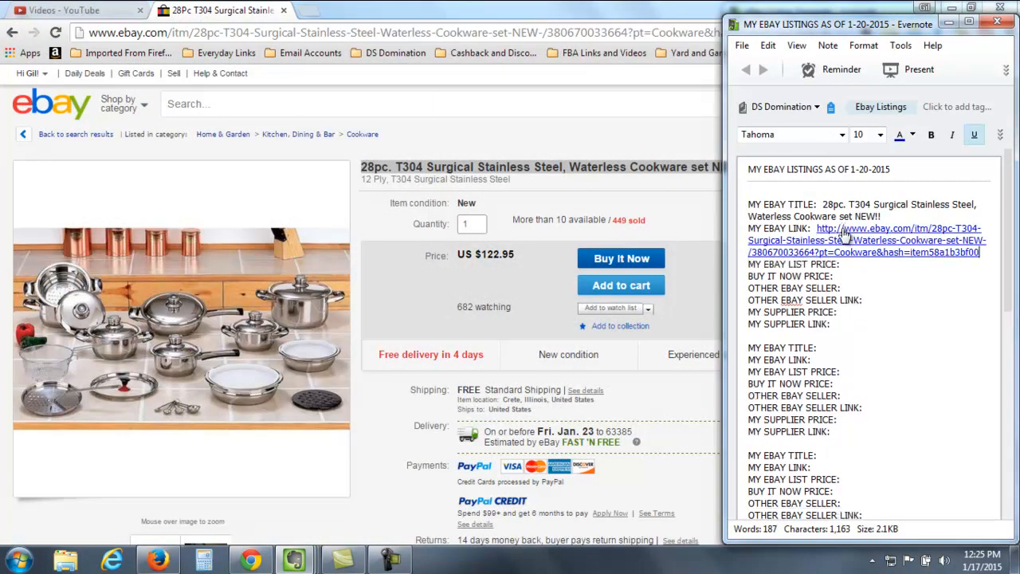
Fill in the first block's prices: 122.95 for MY EBAY LIST PRICE, 109.00 for BUY IT NOW PRICE and 122.95 for OTHER EBAY SELLER.
{"action": "left_click", "coordinate": [854, 267]}
{"action": "type", "text": "122.95"}
{"action": "left_click", "coordinate": [856, 278]}
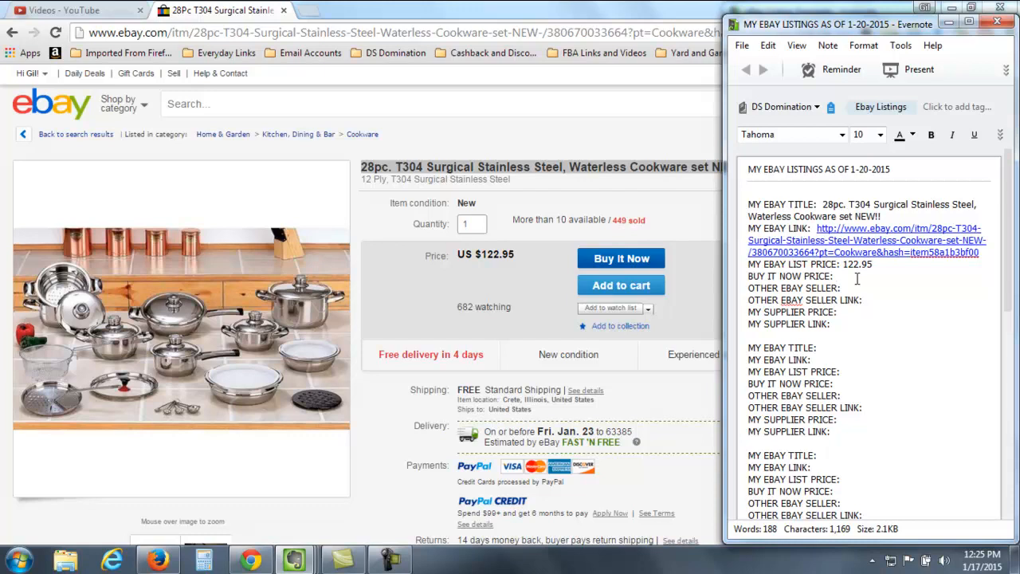
{"action": "type", "text": "1"}
{"action": "type", "text": "09"}
{"action": "type", "text": ".0"}
{"action": "type", "text": "122.95"}
{"action": "left_click", "coordinate": [877, 301]}
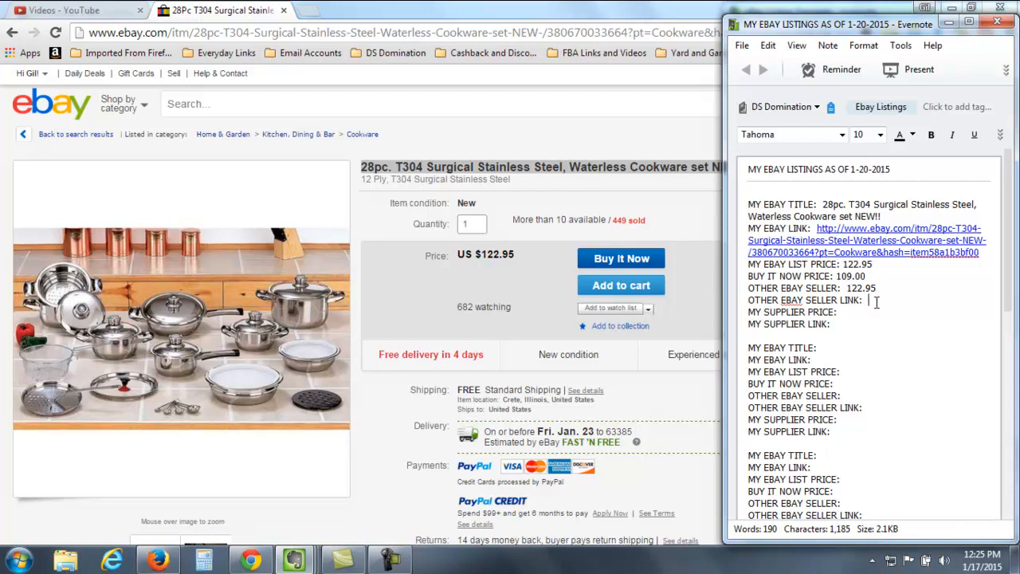
Paste the cookware listing's web address into the first block's OTHER EBAY SELLER LINK line and enter 89.99 as MY SUPPLIER PRICE.
{"action": "key", "text": "ctrl+v"}
{"action": "key", "text": "Return"}
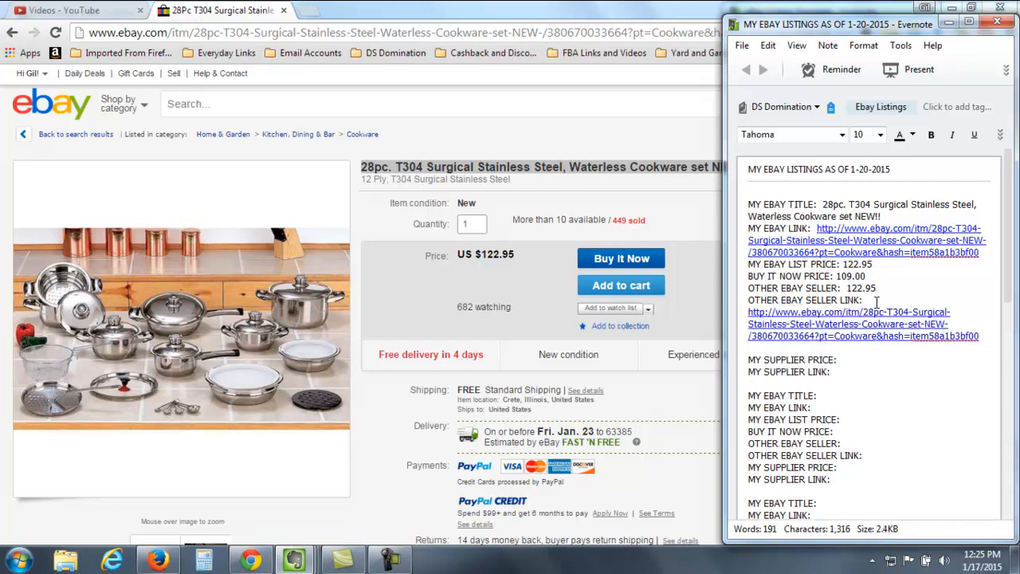
{"action": "key", "text": "BackSpace"}
{"action": "left_click", "coordinate": [853, 349]}
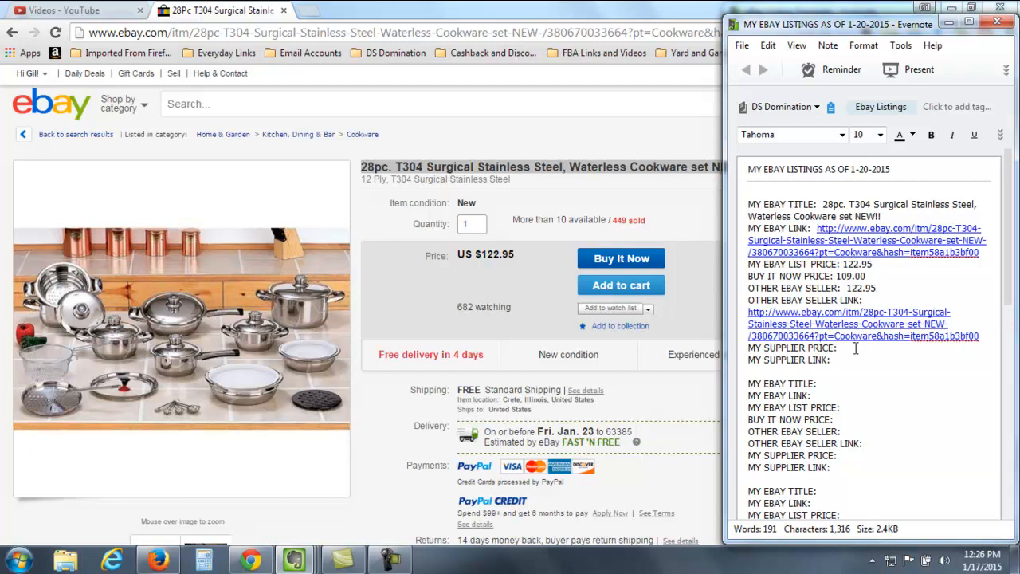
{"action": "type", "text": "89.99"}
{"action": "left_click", "coordinate": [846, 359]}
{"action": "left_click", "coordinate": [199, 327]}
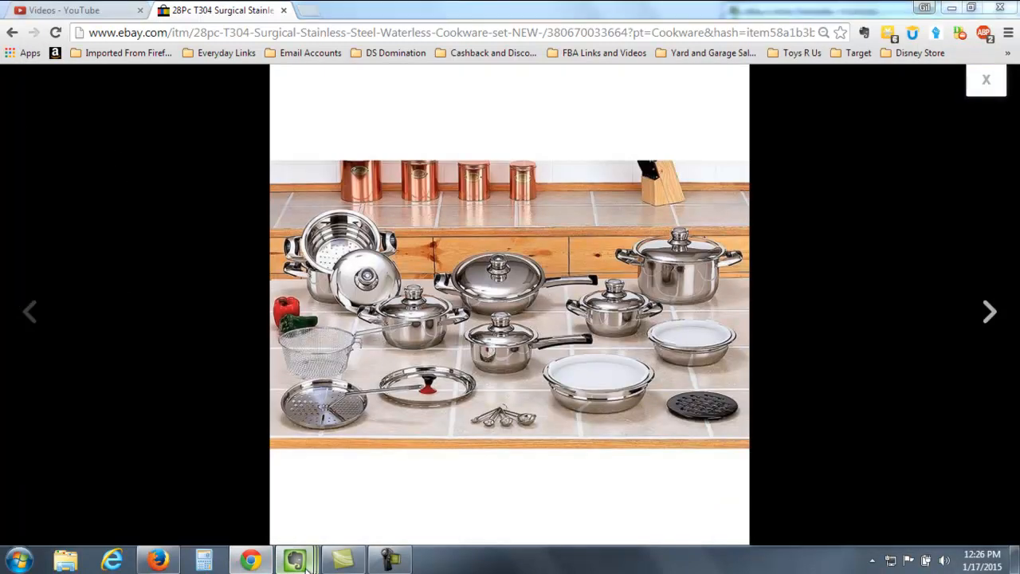
{"action": "mouse_move", "coordinate": [294, 561]}
{"action": "left_click", "coordinate": [487, 502]}
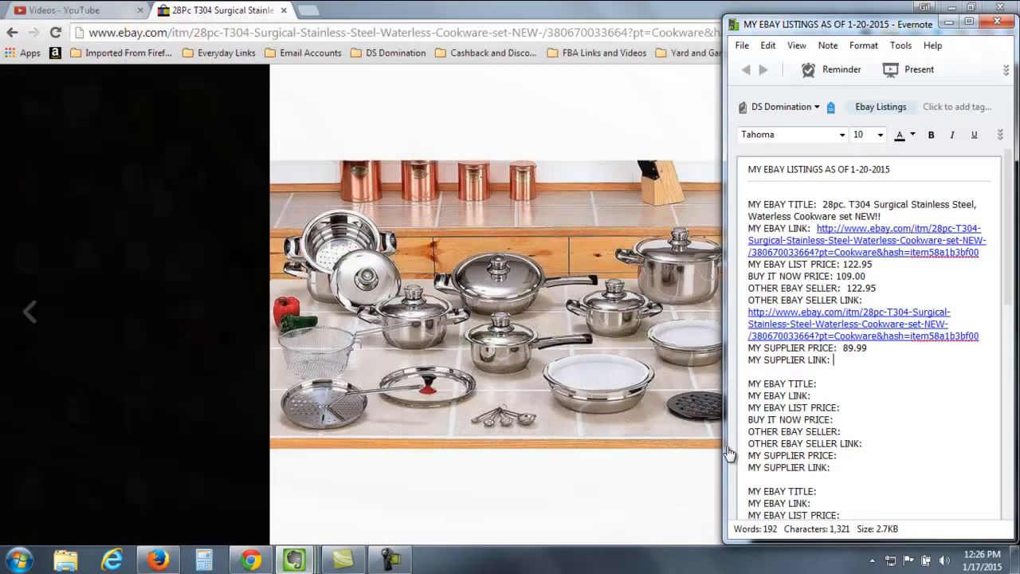
{"action": "left_click", "coordinate": [847, 360]}
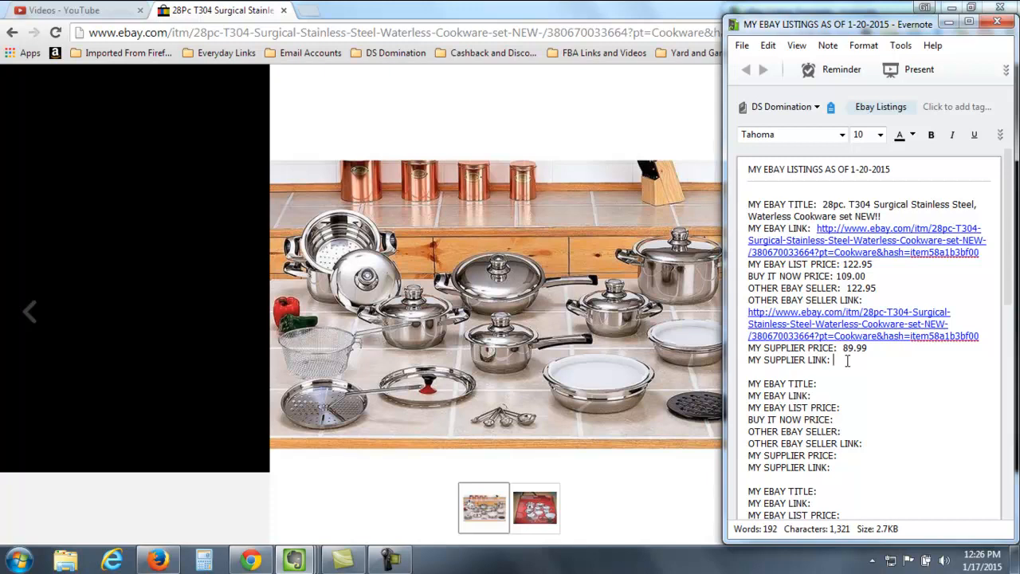
{"action": "type", "text": "www.amazon.com/houseware/pots"}
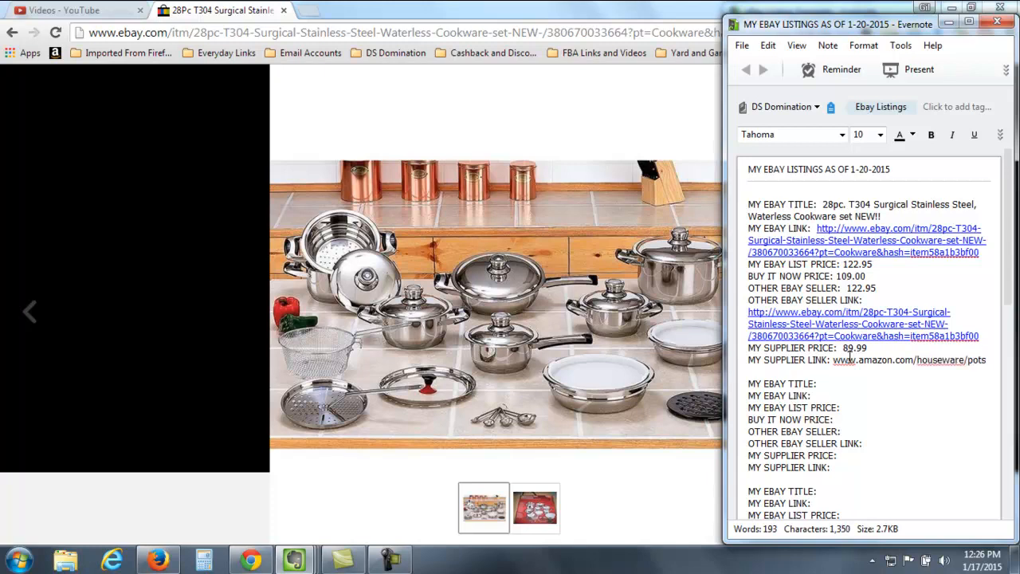
Try extending the supplier link with andpans.html, and remove the added ending again.
{"action": "type", "text": " and p"}
{"action": "key", "text": "BackSpace"}
{"action": "key", "text": "BackSpace"}
{"action": "key", "text": "BackSpace"}
{"action": "key", "text": "BackSpace"}
{"action": "key", "text": "BackSpace"}
{"action": "key", "text": "BackSpace"}
{"action": "type", "text": "andpans"}
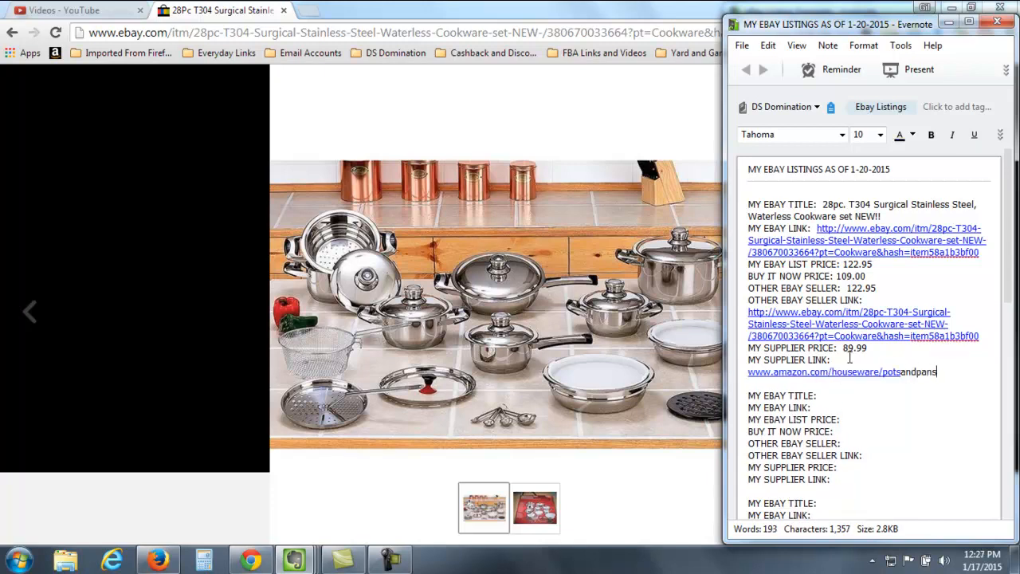
{"action": "type", "text": ".html"}
{"action": "key", "text": "Return"}
{"action": "key", "text": "BackSpace"}
{"action": "key", "text": "BackSpace"}
{"action": "key", "text": "BackSpace"}
{"action": "key", "text": "BackSpace"}
{"action": "key", "text": "BackSpace"}
{"action": "key", "text": "BackSpace"}
{"action": "key", "text": "BackSpace"}
{"action": "key", "text": "BackSpace"}
{"action": "key", "text": "BackSpace"}
{"action": "key", "text": "BackSpace"}
{"action": "key", "text": "BackSpace"}
{"action": "key", "text": "BackSpace"}
{"action": "key", "text": "BackSpace"}
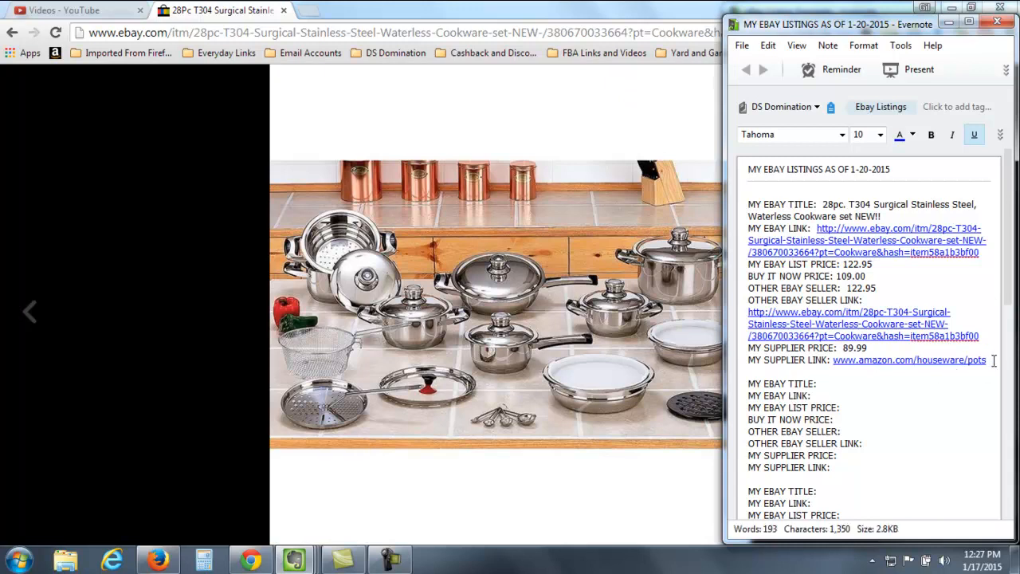
Add a blank line below the first block, and update its supplier price by striking through 89.99 and writing 99.99 after it.
{"action": "key", "text": "Return"}
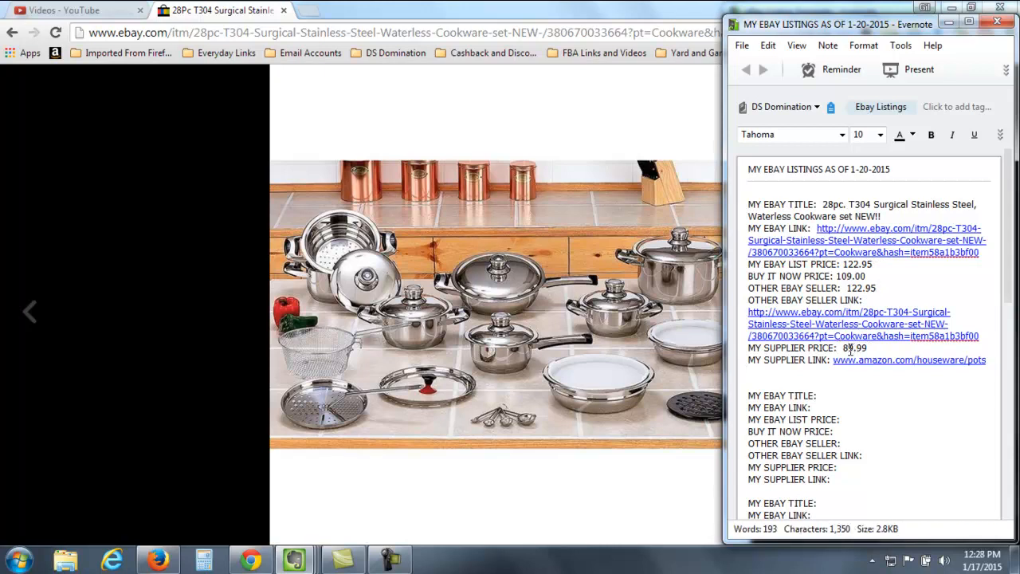
{"action": "left_click_drag", "start_coordinate": [868, 349], "coordinate": [843, 349]}
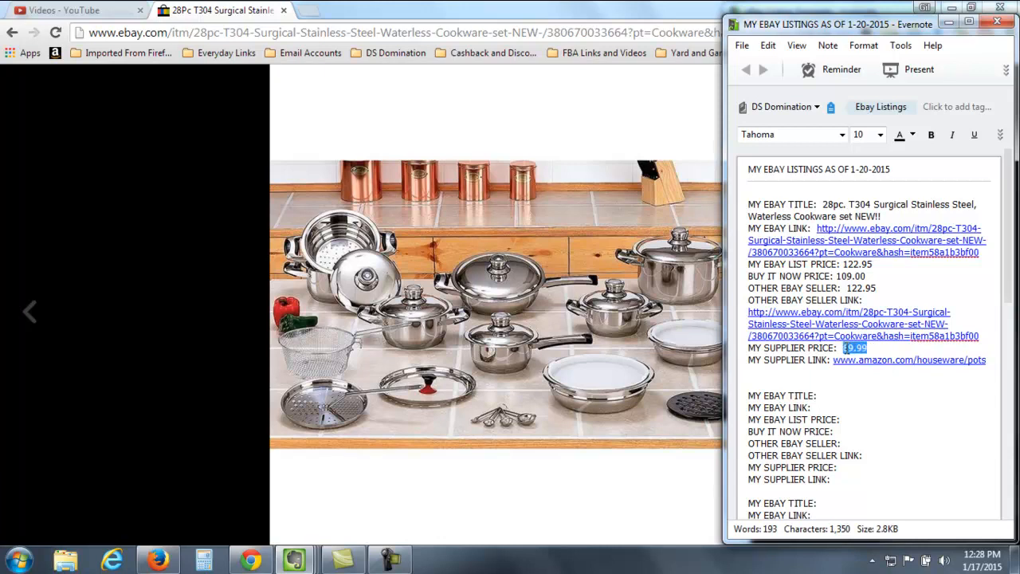
{"action": "left_click", "coordinate": [1002, 136]}
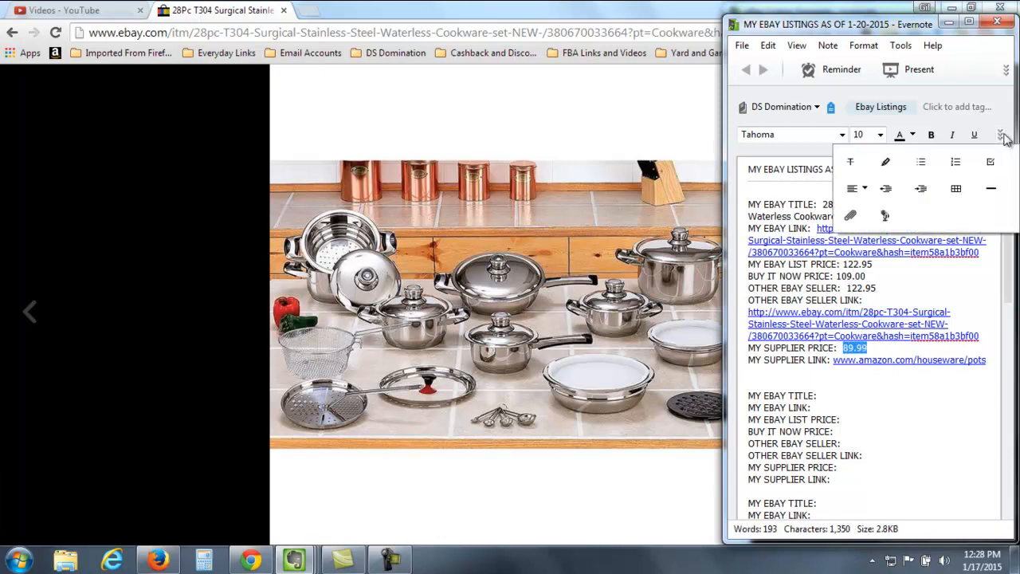
{"action": "left_click", "coordinate": [859, 164]}
{"action": "left_click", "coordinate": [883, 349]}
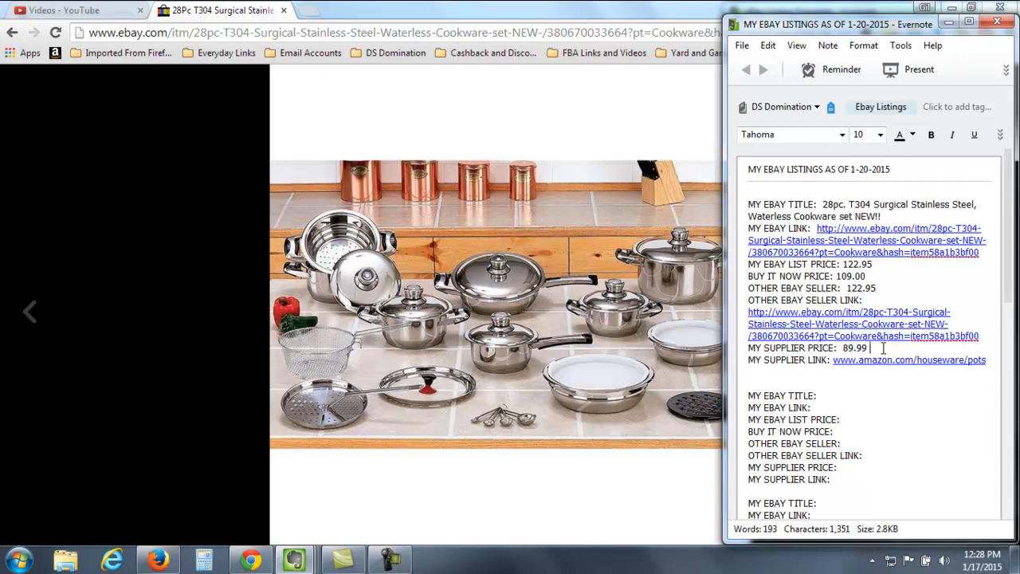
{"action": "type", "text": "99.99"}
{"action": "left_click_drag", "start_coordinate": [868, 348], "coordinate": [848, 350]}
{"action": "left_click", "coordinate": [896, 352]}
Write 132.95 after the first block's MY EBAY LIST PRICE and strike through the 122.95 before it.
{"action": "left_click", "coordinate": [877, 263]}
{"action": "type", "text": "132.95"}
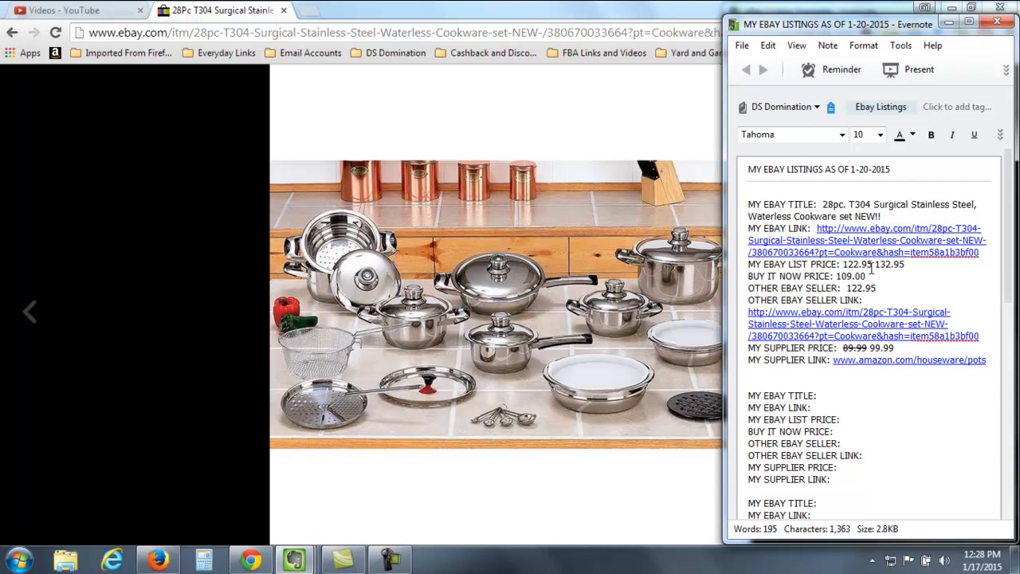
{"action": "left_click_drag", "start_coordinate": [874, 264], "coordinate": [843, 264]}
{"action": "left_click", "coordinate": [1000, 135]}
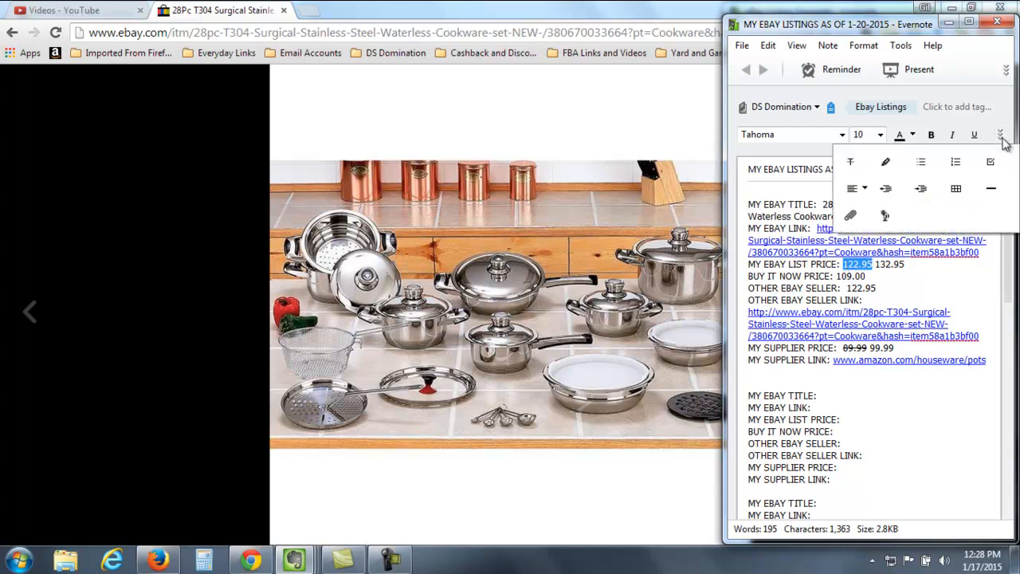
{"action": "left_click", "coordinate": [855, 164]}
{"action": "left_click", "coordinate": [901, 277]}
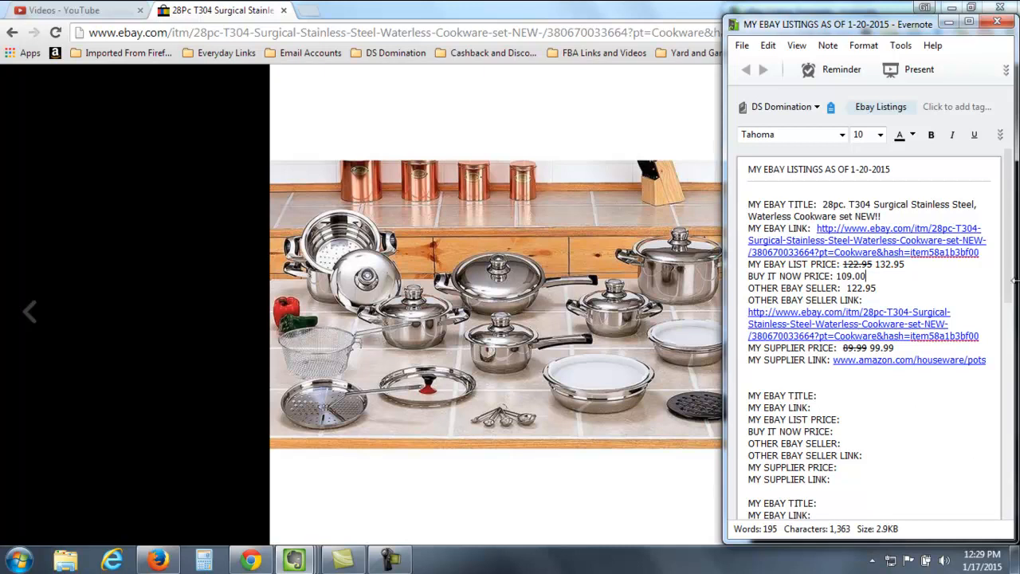
{"action": "scroll", "coordinate": [1009, 274], "scroll_direction": "down", "scroll_amount": 1}
{"action": "scroll", "coordinate": [1009, 274], "scroll_direction": "down", "scroll_amount": 3}
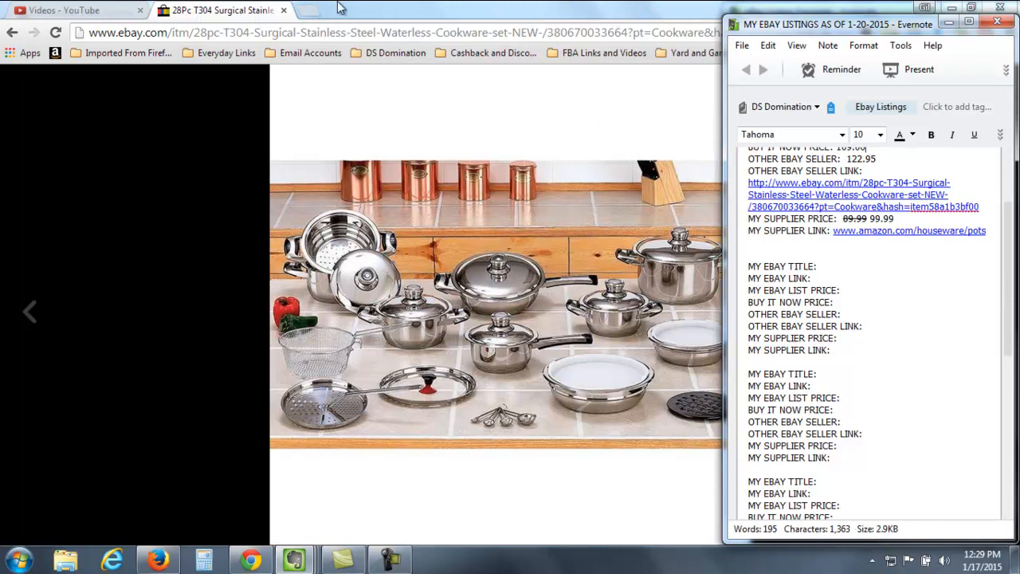
{"action": "left_click", "coordinate": [229, 12]}
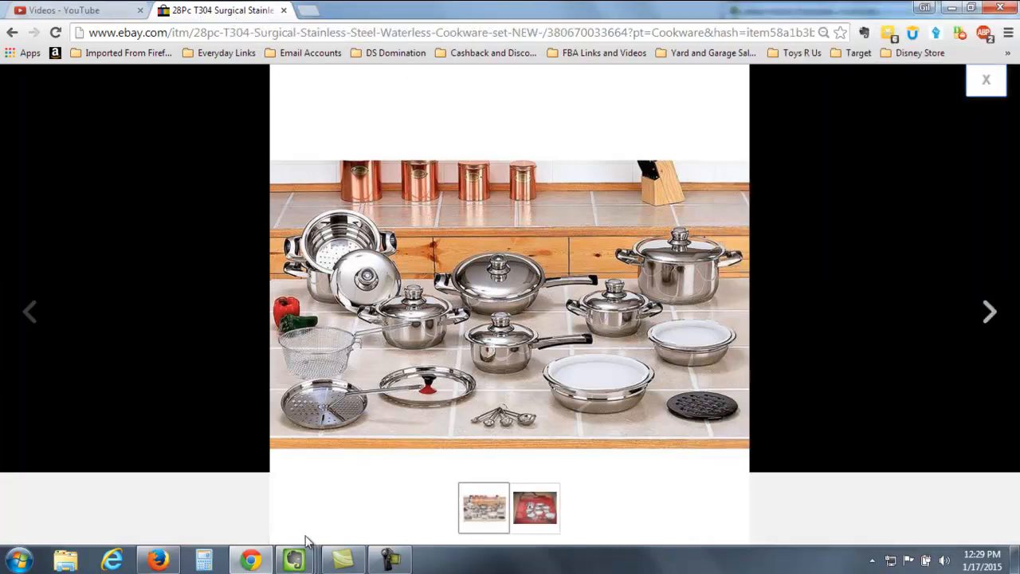
{"action": "mouse_move", "coordinate": [295, 560]}
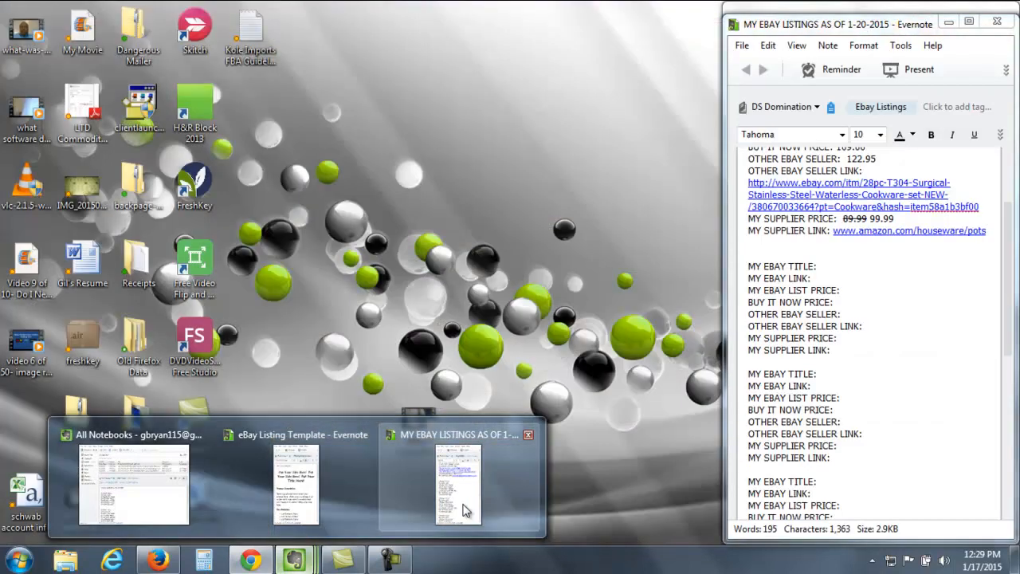
{"action": "left_click", "coordinate": [469, 510]}
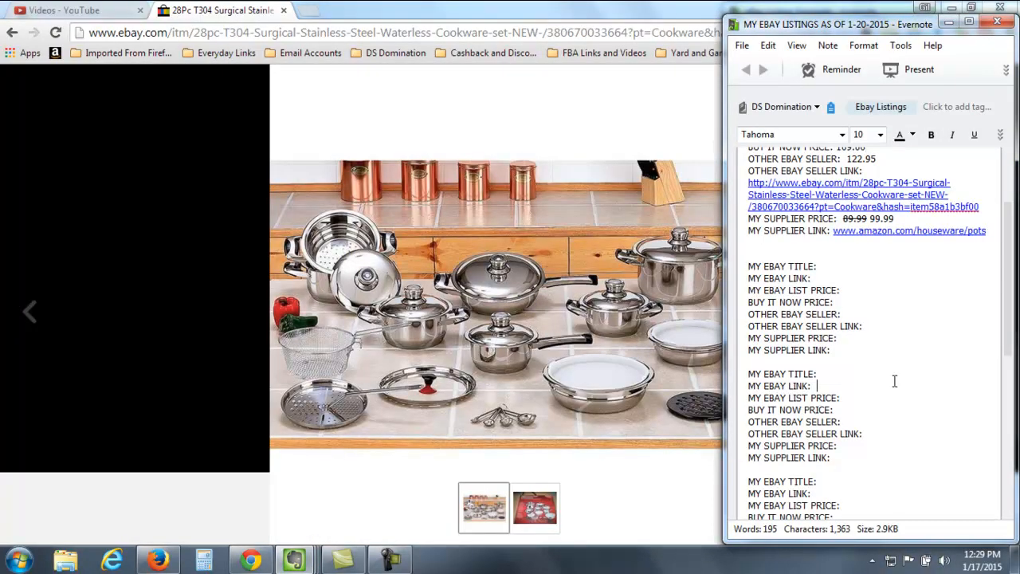
{"action": "left_click_drag", "start_coordinate": [1007, 321], "coordinate": [1011, 240]}
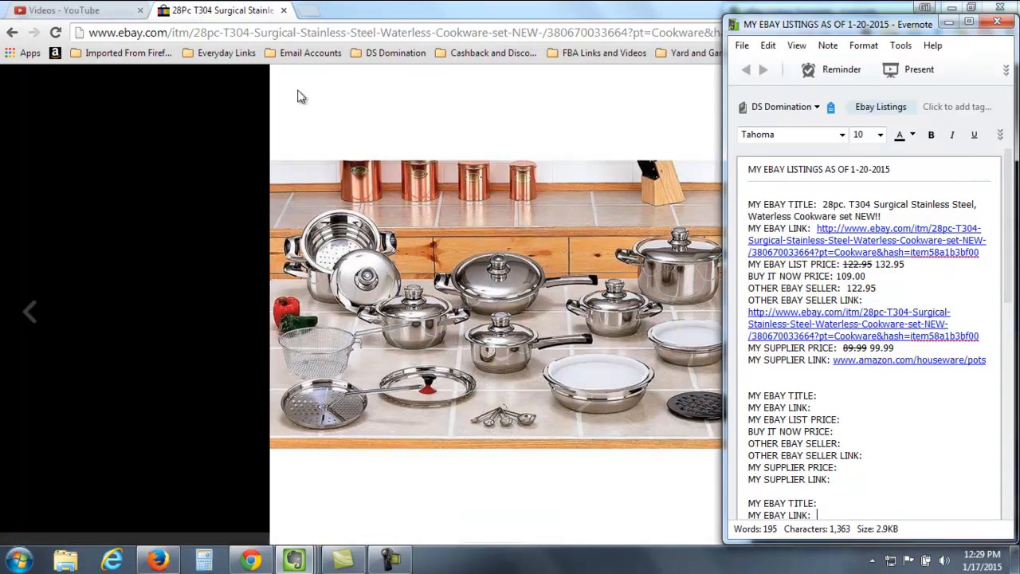
Close the enlarged cookware photo, open the listing's Sell now form in a new browser tab and bring its title field into view.
{"action": "left_click", "coordinate": [188, 204]}
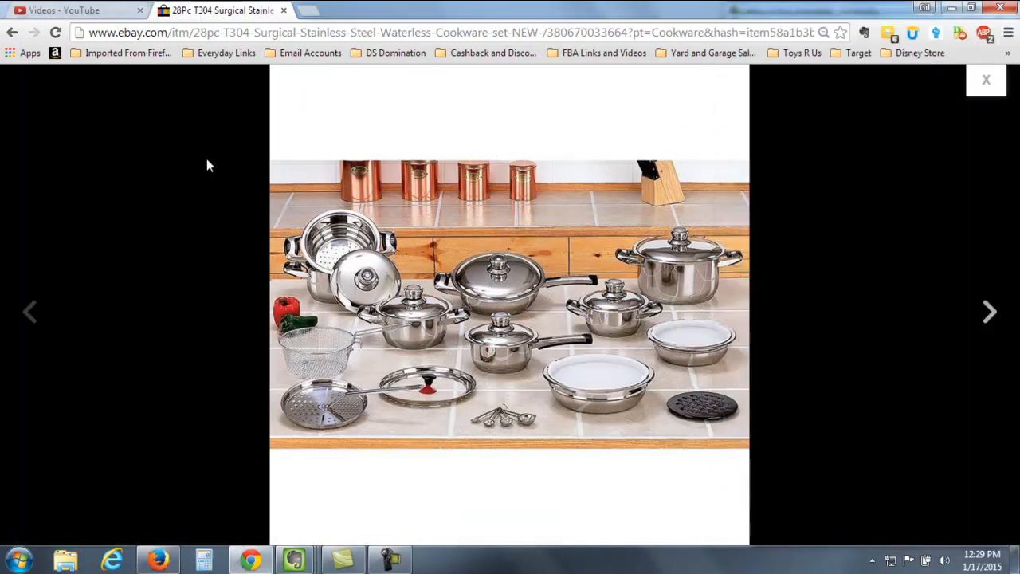
{"action": "left_click", "coordinate": [986, 79]}
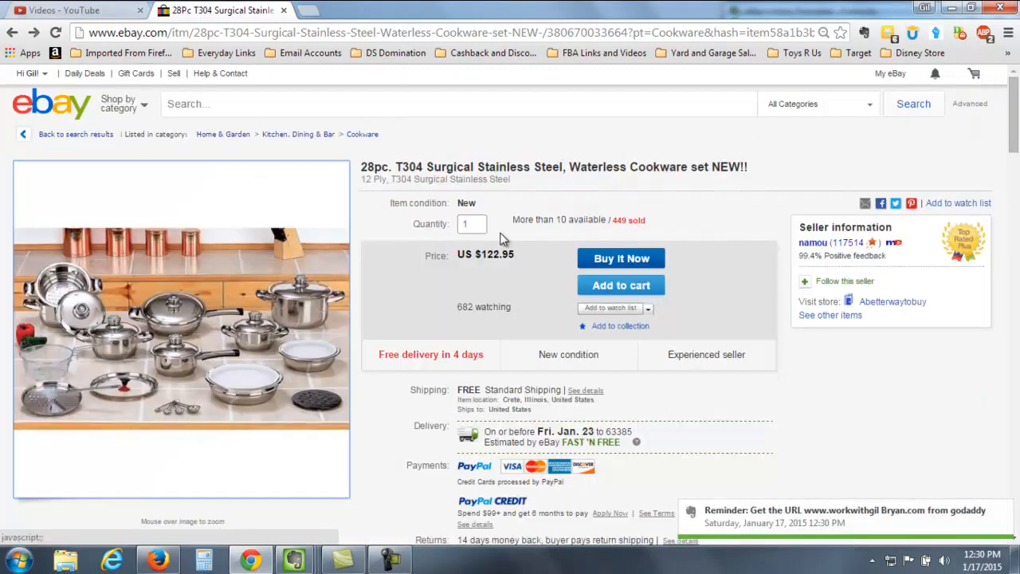
{"action": "scroll", "coordinate": [1015, 108], "scroll_direction": "down", "scroll_amount": 3}
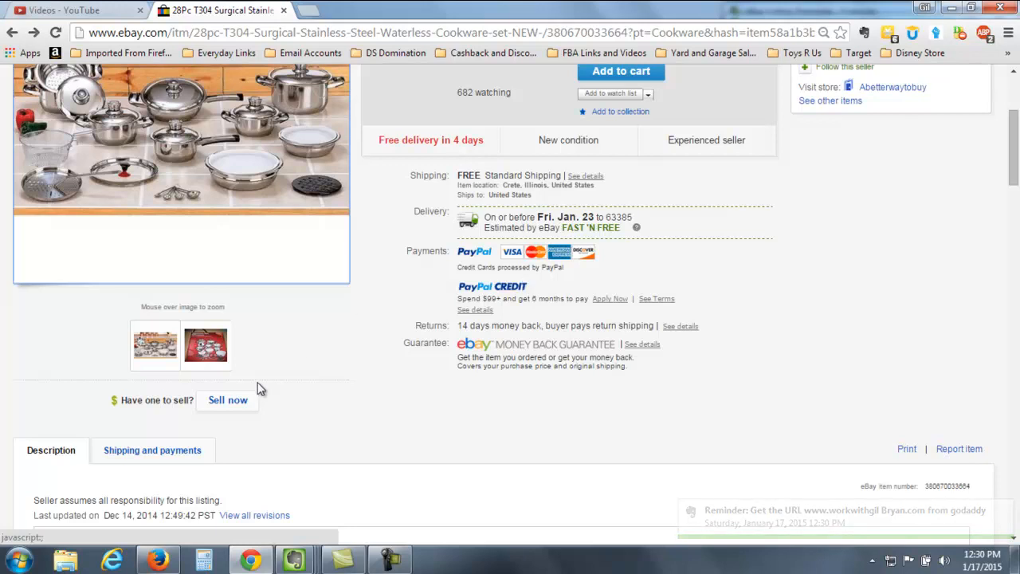
{"action": "middle_click", "coordinate": [229, 402]}
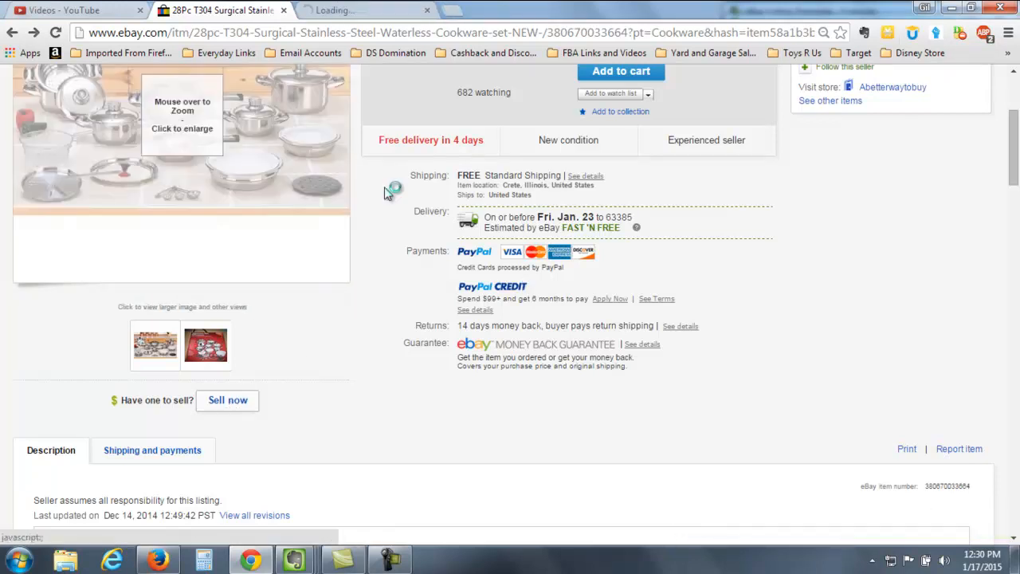
{"action": "left_click", "coordinate": [388, 11]}
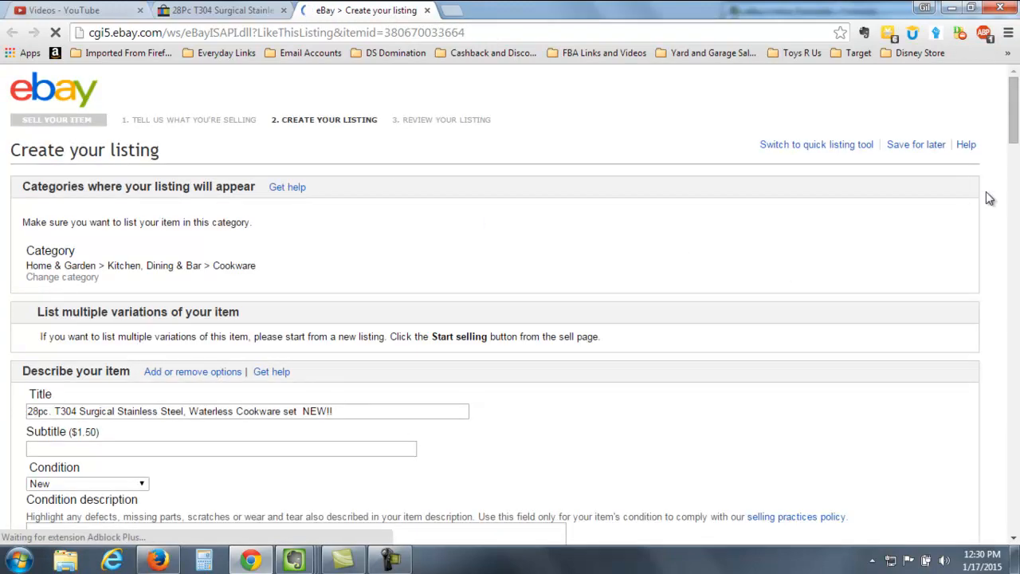
{"action": "left_click", "coordinate": [1014, 541]}
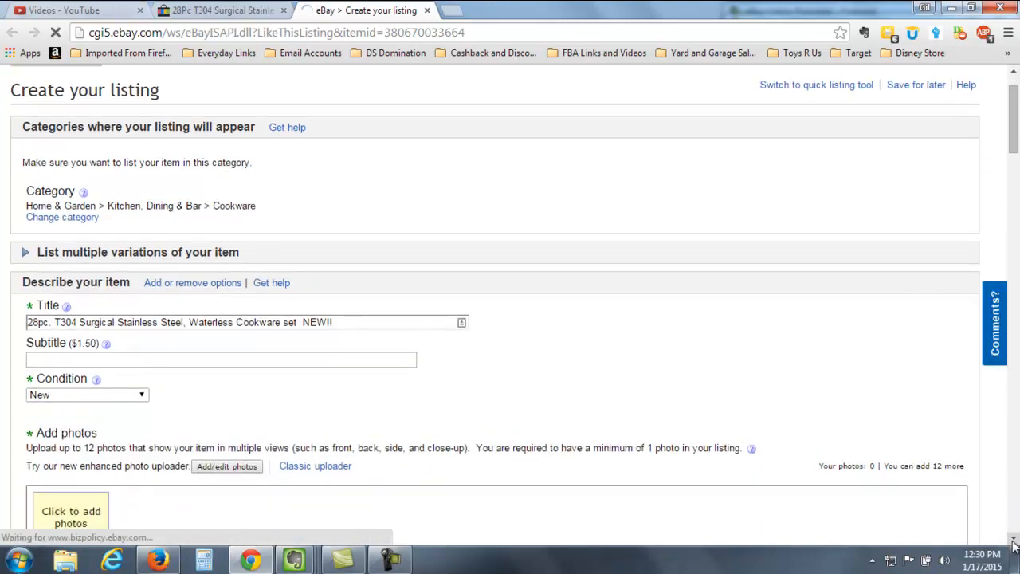
{"action": "left_click", "coordinate": [1014, 541]}
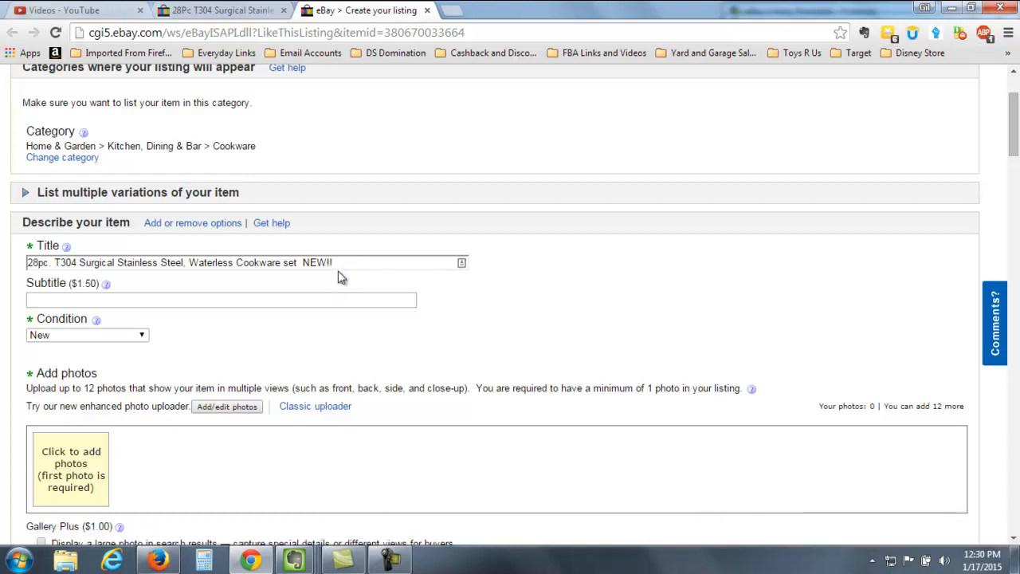
Return to the Evernote listings note and remove "28pc. T304" from the start of the first block's MY EBAY TITLE text.
{"action": "mouse_move", "coordinate": [315, 562]}
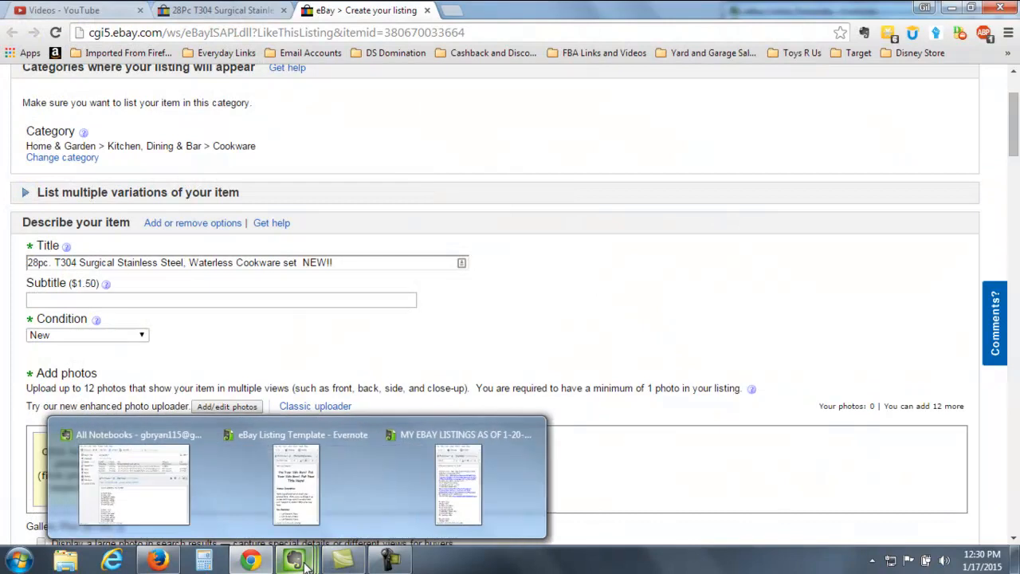
{"action": "mouse_move", "coordinate": [302, 523]}
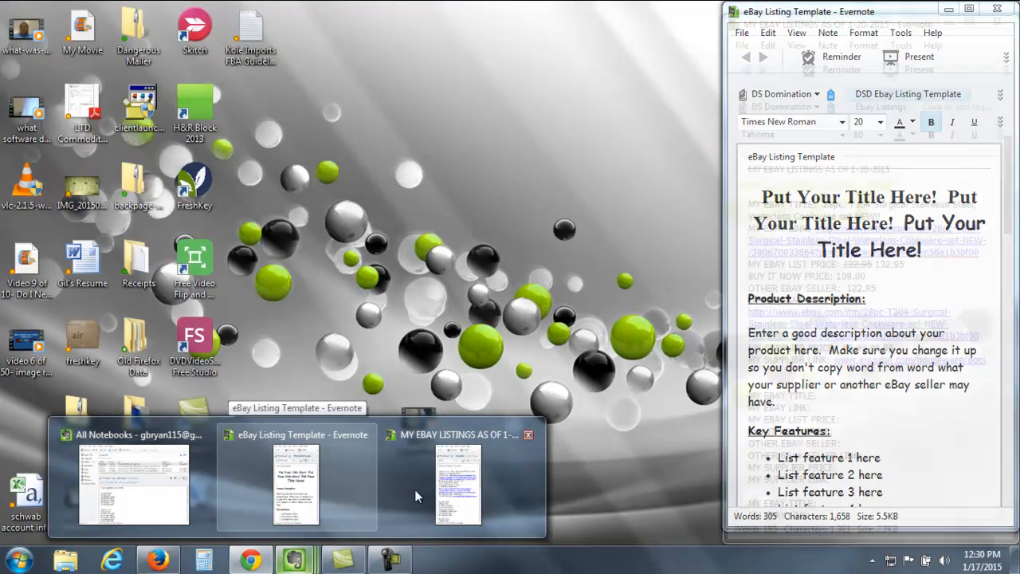
{"action": "left_click", "coordinate": [455, 488]}
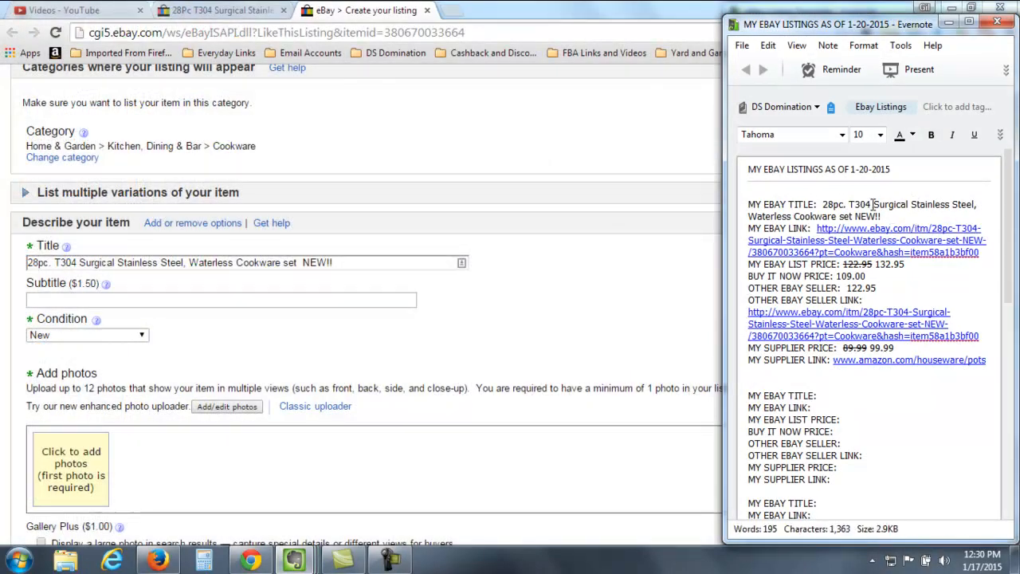
{"action": "left_click_drag", "start_coordinate": [873, 204], "coordinate": [823, 204]}
{"action": "key", "text": "BackSpace"}
{"action": "key", "text": "BackSpace"}
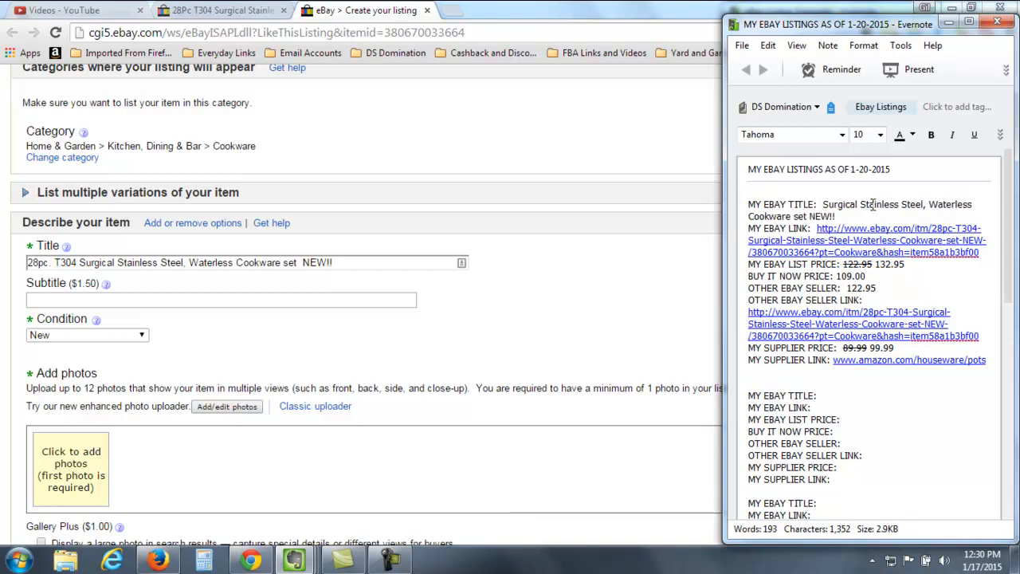
Remove the comma and extra space after "Steel" in the first block's MY EBAY TITLE text.
{"action": "key", "text": "Right"}
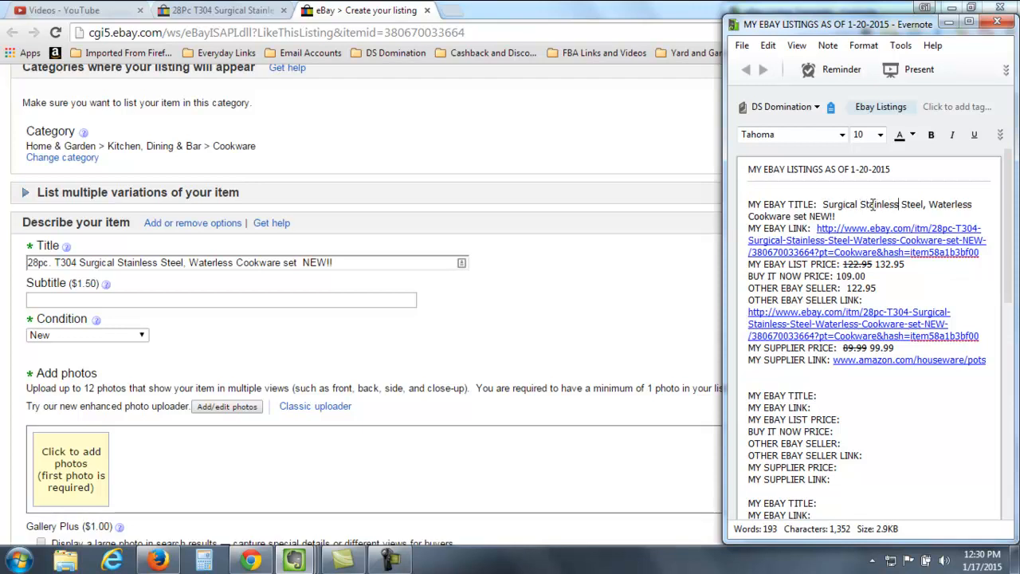
{"action": "key", "text": "Right"}
{"action": "key", "text": "Right"}
{"action": "key", "text": "Right"}
{"action": "key", "text": "Delete"}
{"action": "key", "text": "Home"}
{"action": "key", "text": "Delete"}
{"action": "key", "text": "ctrl+z"}
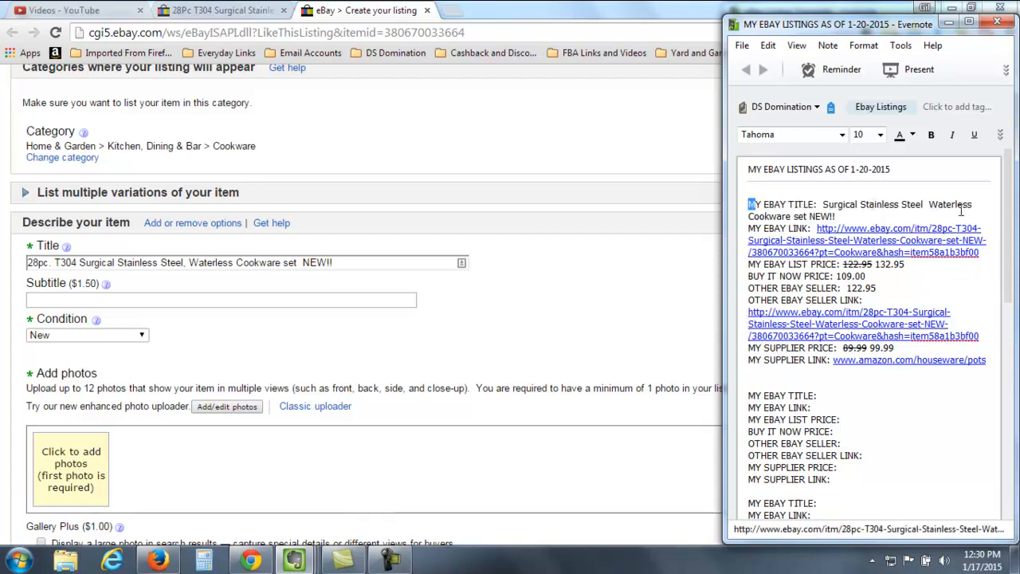
{"action": "left_click", "coordinate": [925, 205]}
{"action": "key", "text": "Delete"}
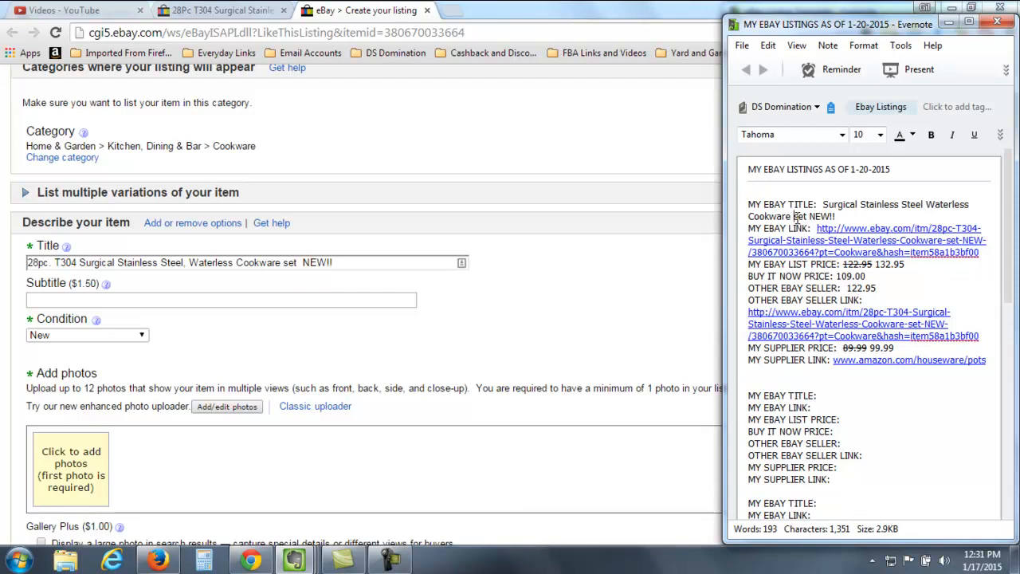
Insert the word "Bakerware" between "Cookware" and "set" in the first block's MY EBAY TITLE text.
{"action": "type", "text": "Baker war"}
{"action": "key", "text": "BackSpace"}
{"action": "key", "text": "BackSpace"}
{"action": "key", "text": "BackSpace"}
{"action": "key", "text": "BackSpace"}
{"action": "type", "text": "ware"}
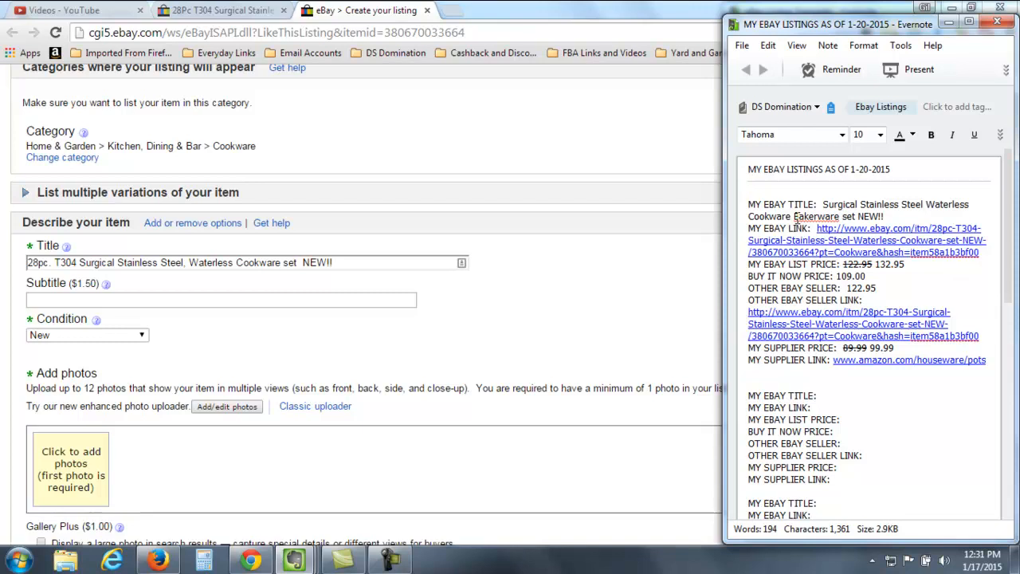
Replace "set" with "Set 28 pc" before "NEW!!" in the first block's MY EBAY TITLE text.
{"action": "key", "text": "Delete"}
{"action": "key", "text": "Delete"}
{"action": "key", "text": "Delete"}
{"action": "key", "text": "Delete"}
{"action": "type", "text": "Set "}
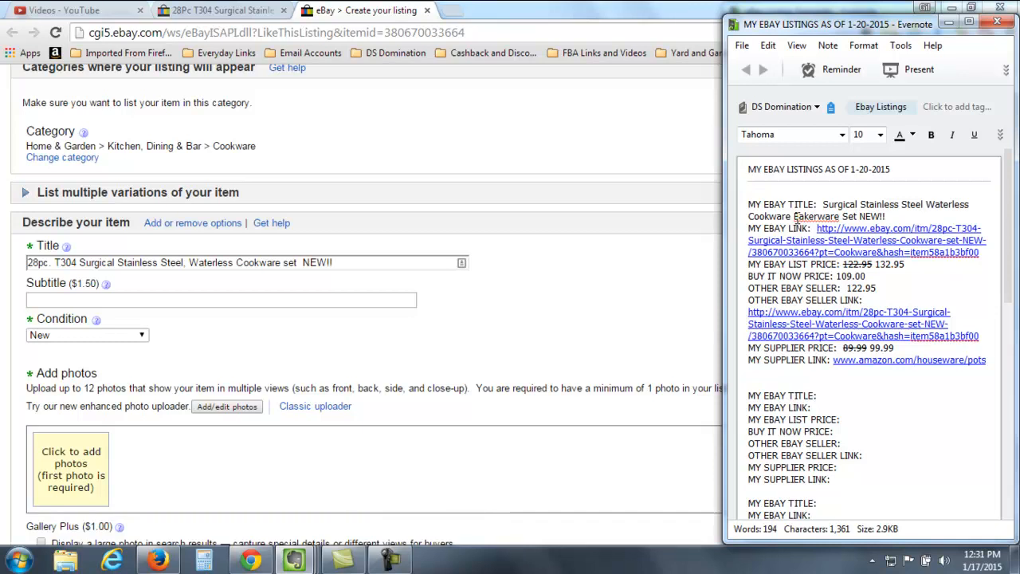
{"action": "type", "text": "28 pc"}
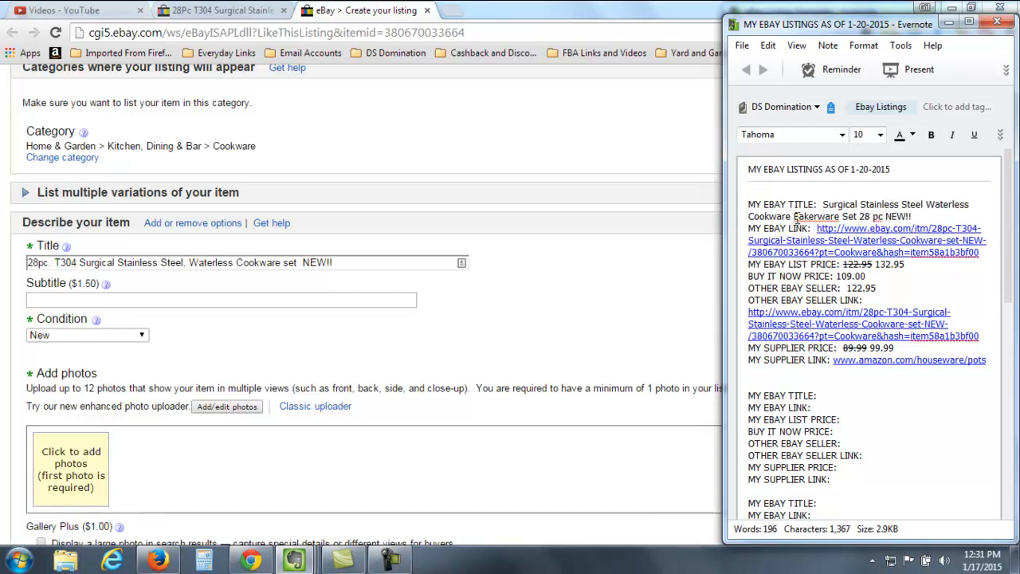
Copy the reworded title from the note's first block and replace the eBay listing form's Title with it.
{"action": "left_click_drag", "start_coordinate": [919, 212], "coordinate": [832, 212]}
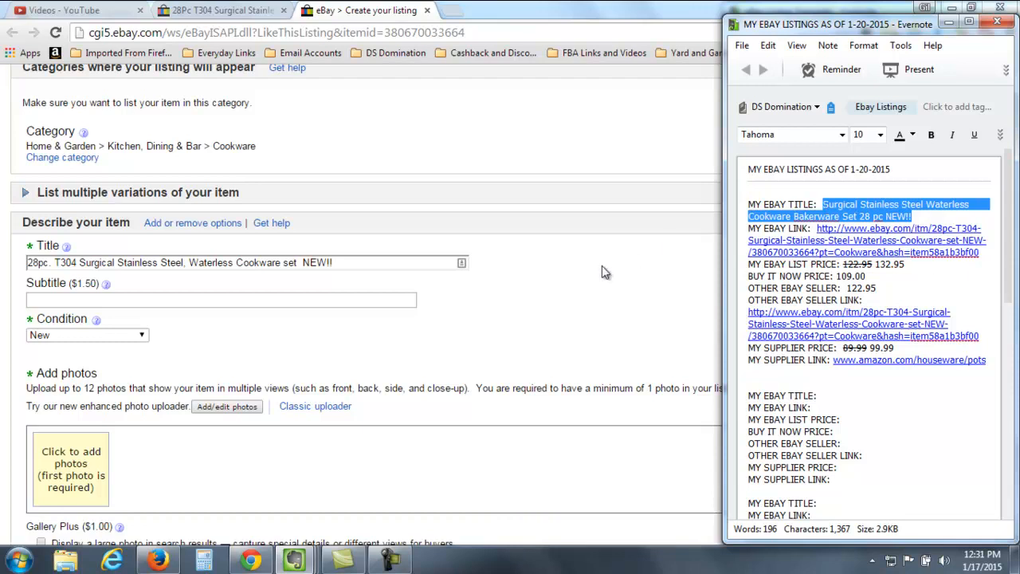
{"action": "left_click", "coordinate": [394, 263]}
{"action": "left_click_drag", "start_coordinate": [167, 218], "coordinate": [2, 233]}
{"action": "type", "text": "Surgical Stainless Steel Waterless Cookware Bakerware Set 28 pc NEW!!"}
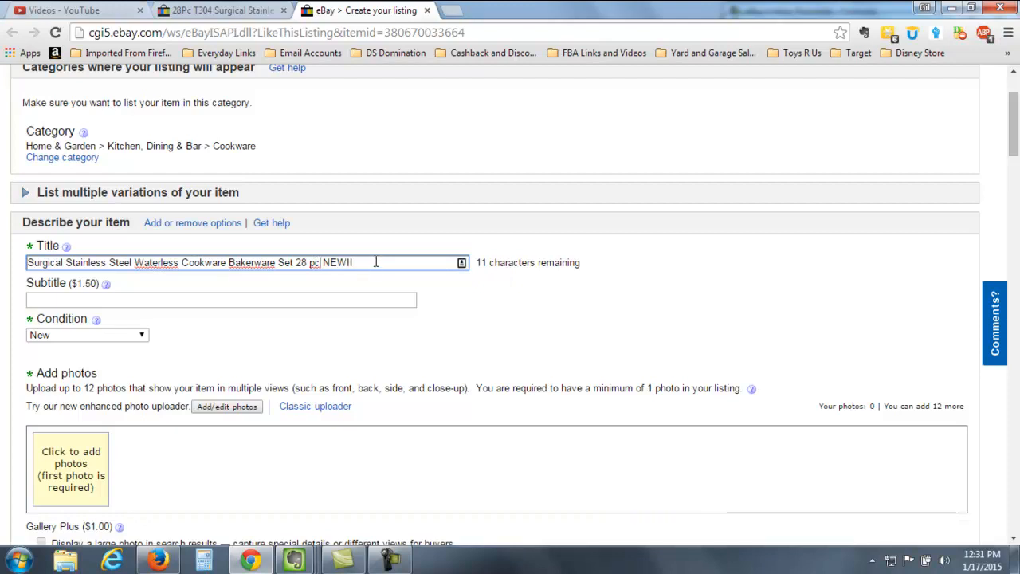
Insert "More Info" between "28 pc" and "NEW!!" in the listing form's Title.
{"action": "type", "text": "more"}
{"action": "key", "text": "BackSpace"}
{"action": "key", "text": "BackSpace"}
{"action": "key", "text": "BackSpace"}
{"action": "key", "text": "BackSpace"}
{"action": "key", "text": "BackSpace"}
{"action": "type", "text": "More Info"}
{"action": "key", "text": "BackSpace"}
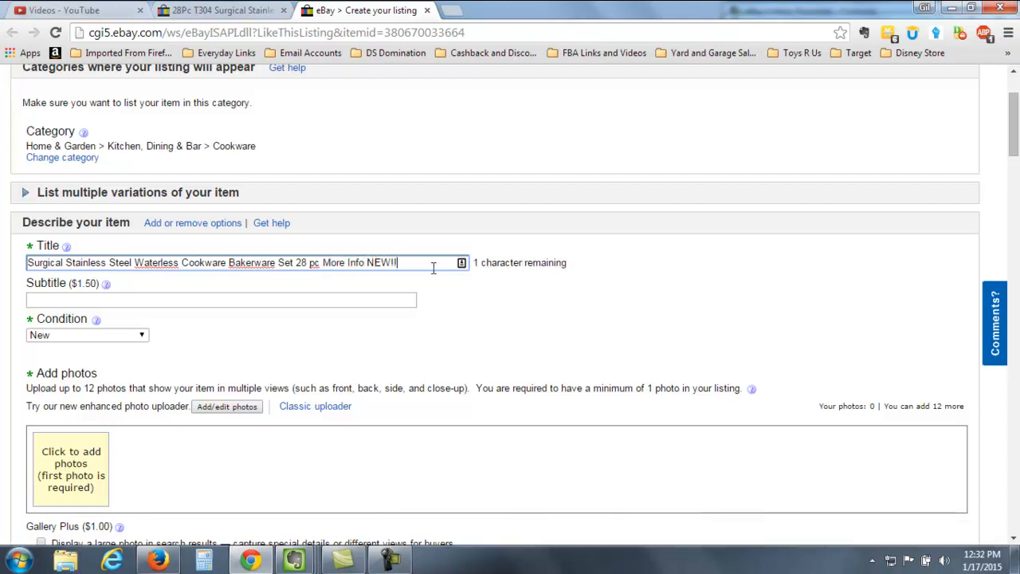
Copy the listing form's full Title and paste it over the first block's MY EBAY TITLE text in the Evernote listings note.
{"action": "key", "text": "ctrl+a"}
{"action": "key", "text": "ctrl+c"}
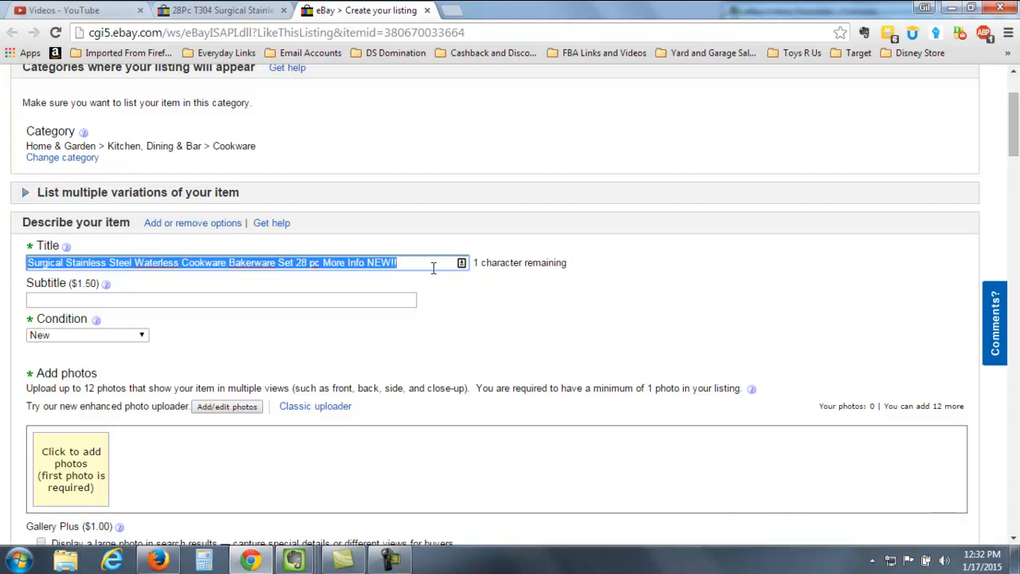
{"action": "left_click", "coordinate": [294, 561]}
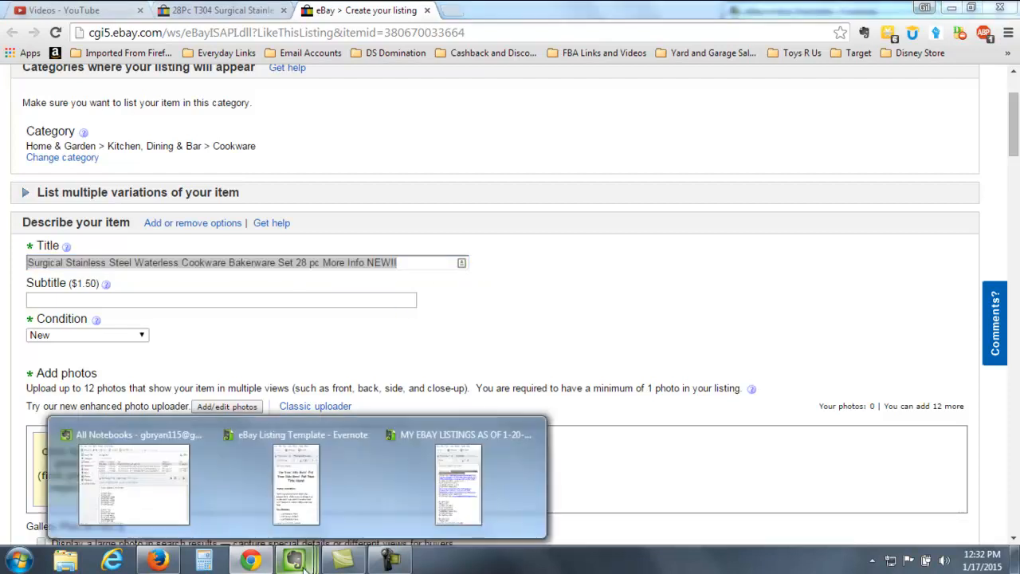
{"action": "left_click", "coordinate": [459, 501]}
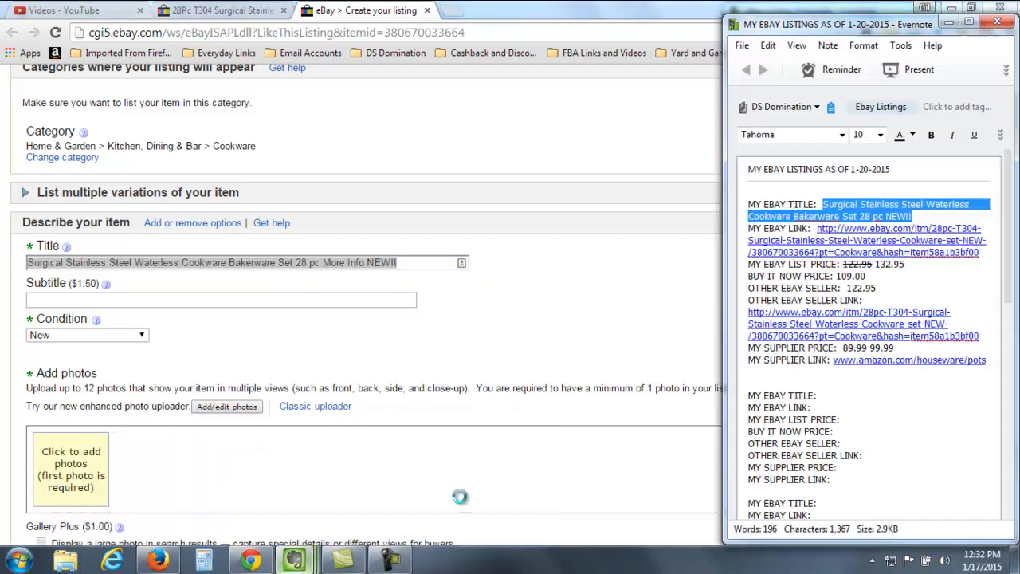
{"action": "right_click", "coordinate": [878, 212]}
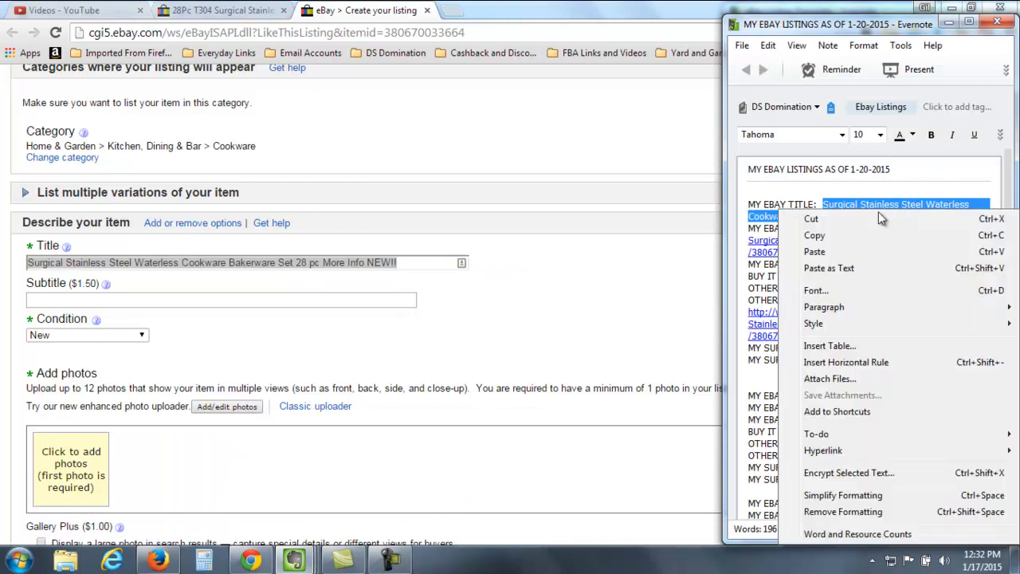
{"action": "left_click", "coordinate": [850, 253]}
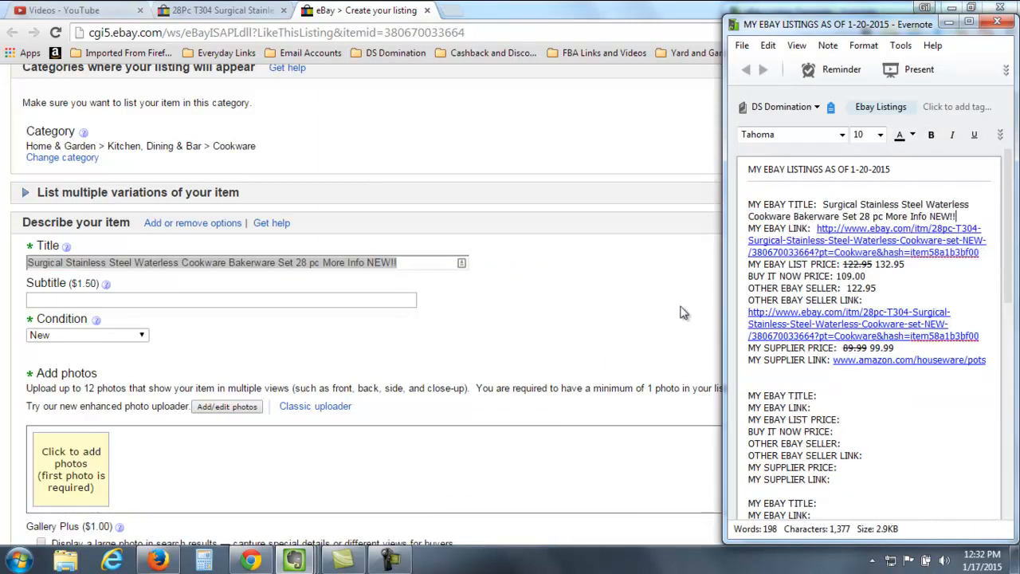
Copy the entire content of the eBay Listing Template note in Evernote into the eBay listing form's Details description.
{"action": "left_click", "coordinate": [373, 361]}
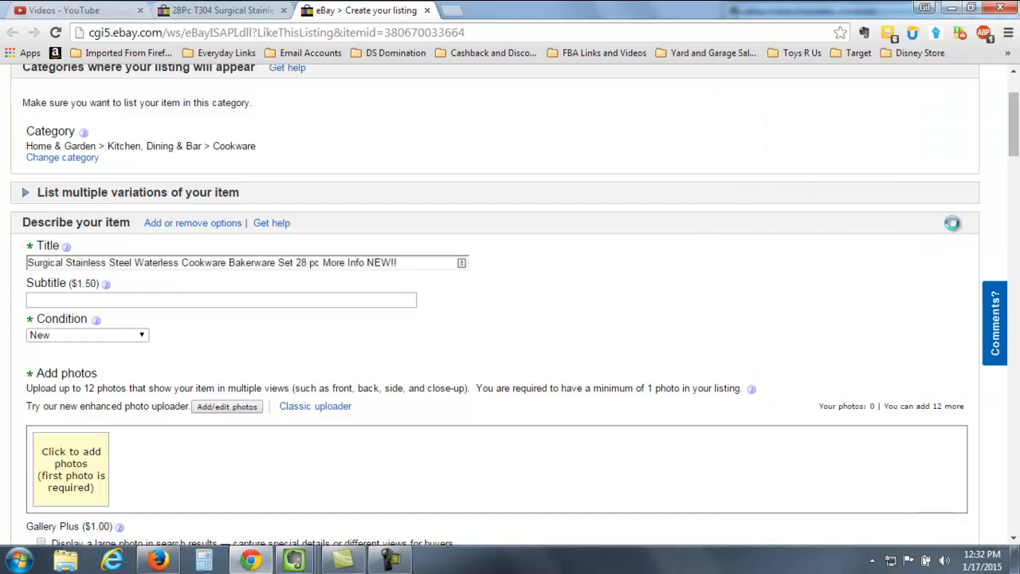
{"action": "left_click_drag", "start_coordinate": [1012, 165], "coordinate": [1018, 186]}
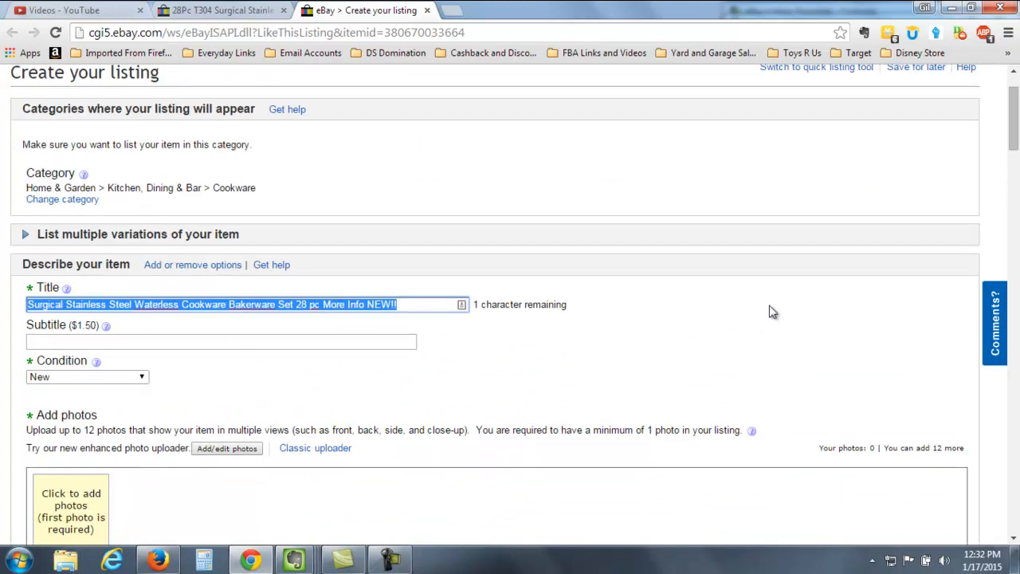
{"action": "left_click_drag", "start_coordinate": [1017, 140], "coordinate": [1017, 295]}
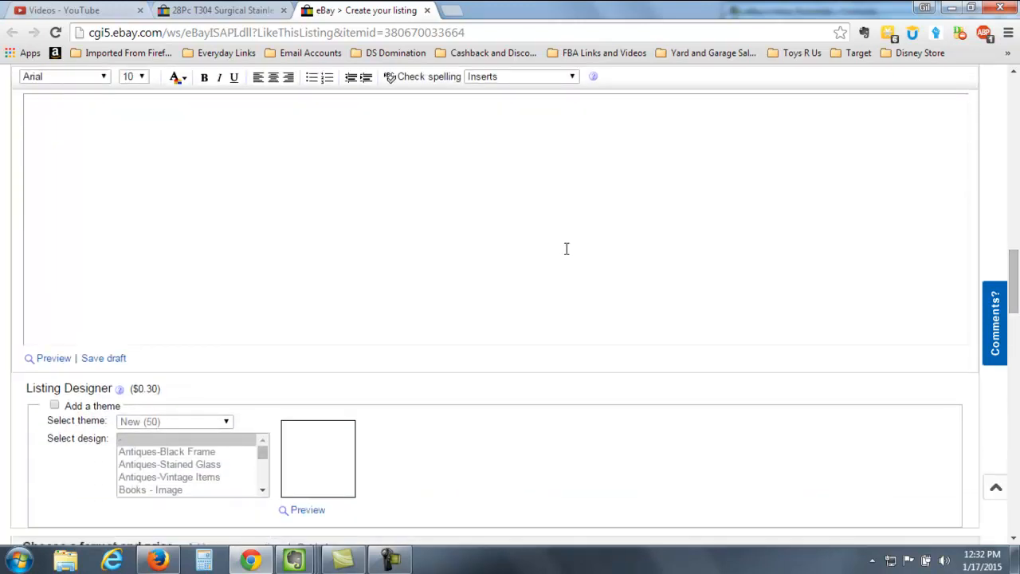
{"action": "left_click", "coordinate": [535, 224]}
{"action": "mouse_move", "coordinate": [295, 562]}
{"action": "mouse_move", "coordinate": [445, 497]}
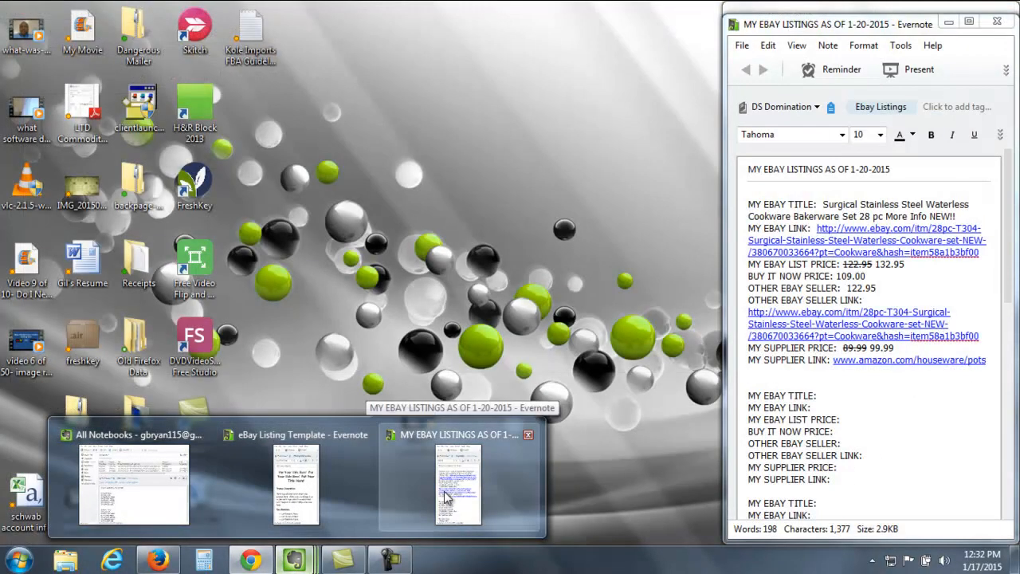
{"action": "left_click", "coordinate": [319, 503]}
{"action": "left_click", "coordinate": [879, 285]}
{"action": "key", "text": "ctrl+a"}
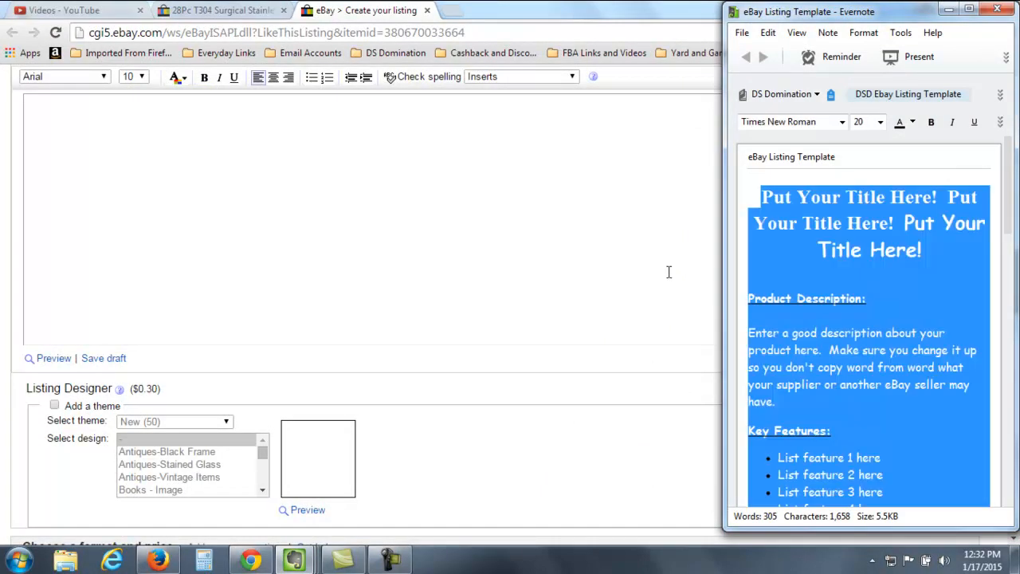
{"action": "left_click", "coordinate": [390, 210]}
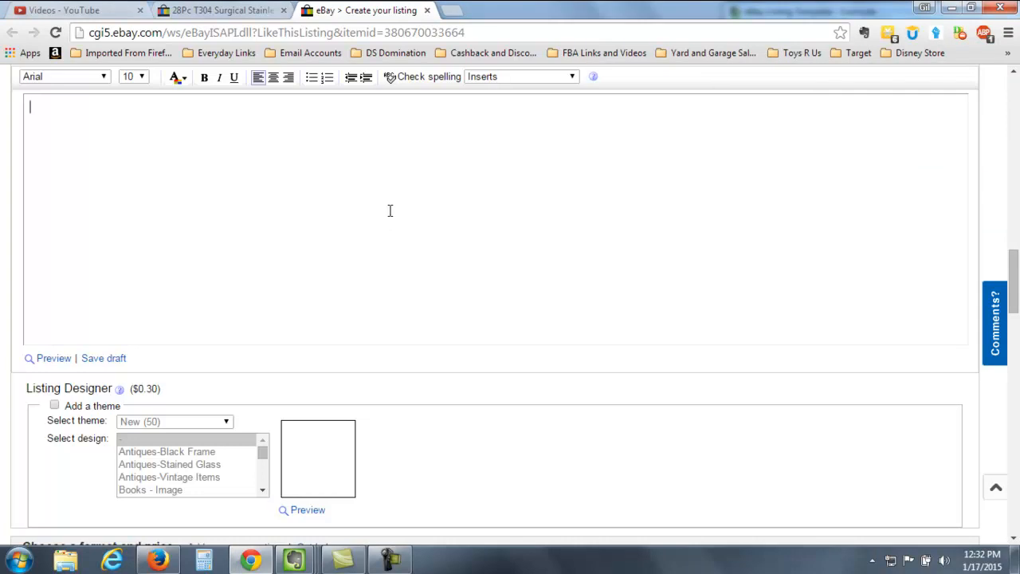
{"action": "key", "text": "ctrl+v"}
Copy the listing's Title and paste it over the "Put Your Title Here!" heading in the Details description.
{"action": "left_click_drag", "start_coordinate": [961, 282], "coordinate": [961, 93]}
{"action": "left_click_drag", "start_coordinate": [1016, 297], "coordinate": [1016, 158]}
{"action": "left_click", "coordinate": [291, 122]}
{"action": "left_click", "coordinate": [290, 122]}
{"action": "triple_click", "coordinate": [291, 122]}
{"action": "key", "text": "ctrl+c"}
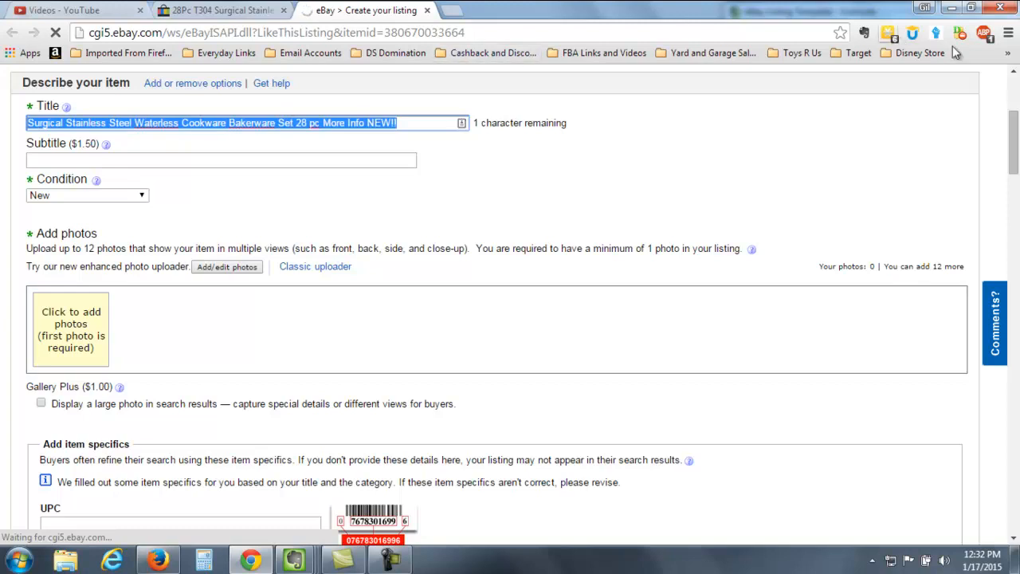
{"action": "left_click_drag", "start_coordinate": [1014, 127], "coordinate": [1015, 255]}
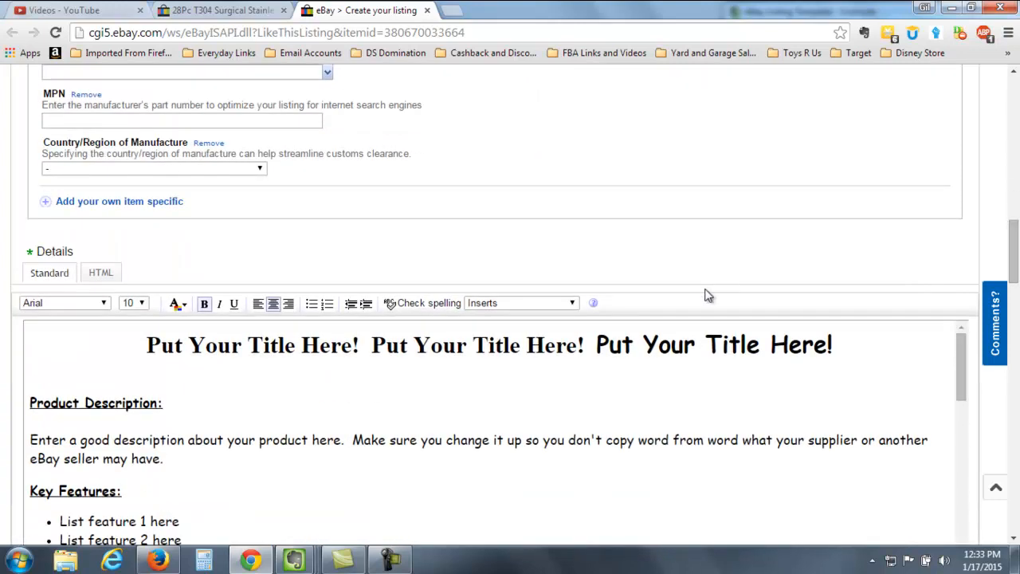
{"action": "left_click_drag", "start_coordinate": [152, 344], "coordinate": [879, 280]}
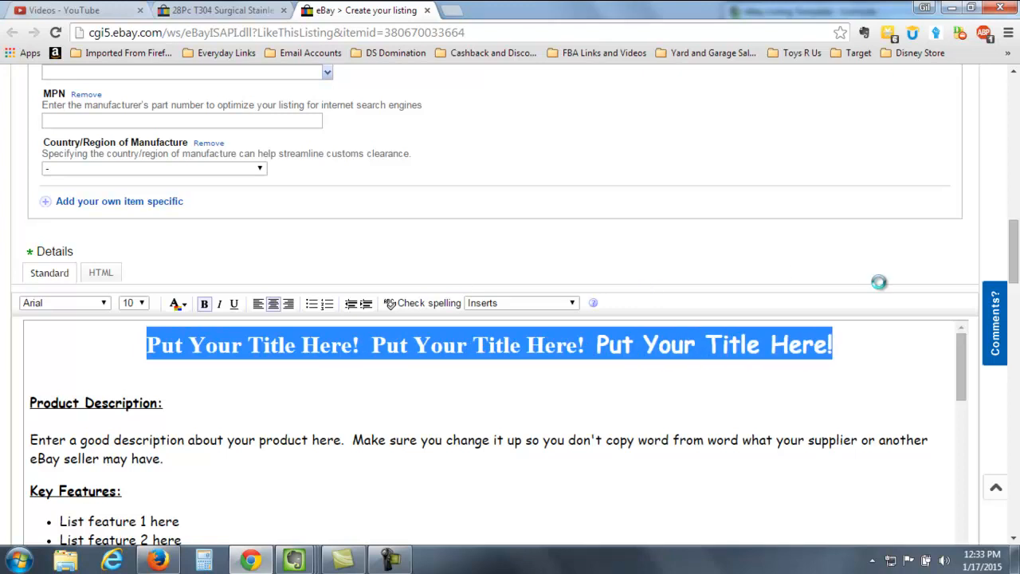
{"action": "key", "text": "ctrl+v"}
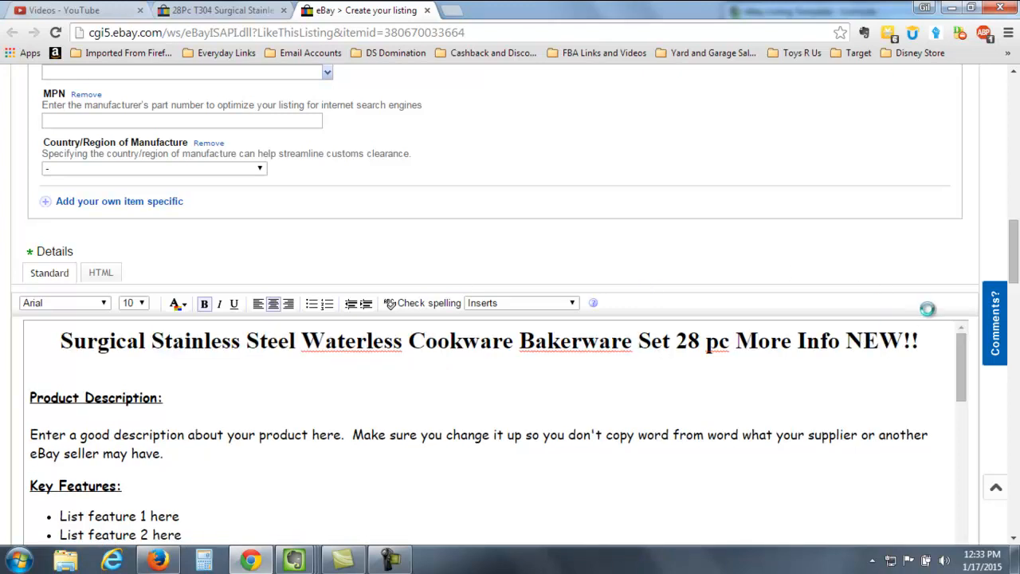
Insert a blank line above the "Key Features:" heading in the description.
{"action": "scroll", "coordinate": [1012, 267], "scroll_direction": "down", "scroll_amount": 2}
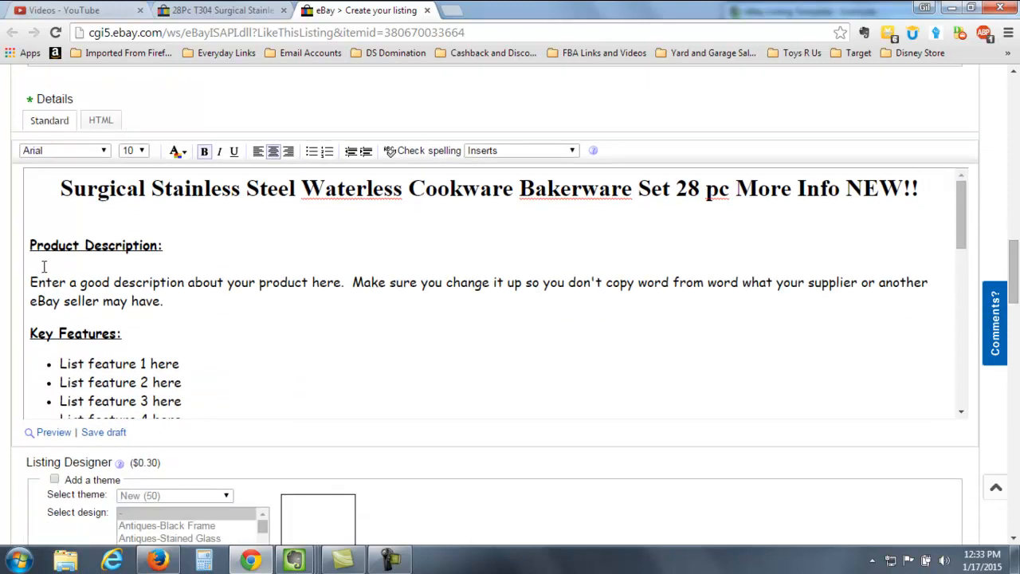
{"action": "left_click", "coordinate": [32, 333]}
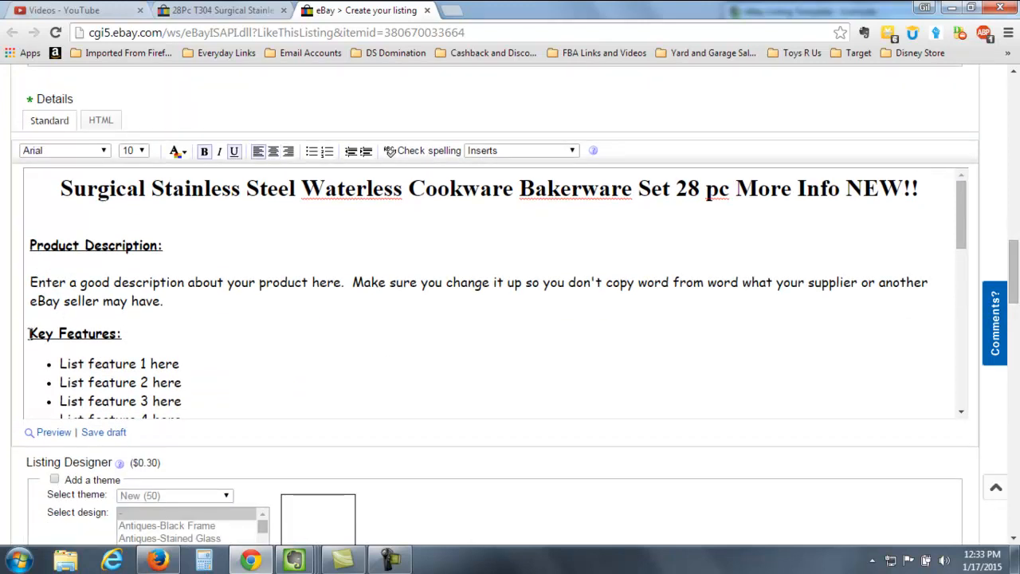
{"action": "key", "text": "Return"}
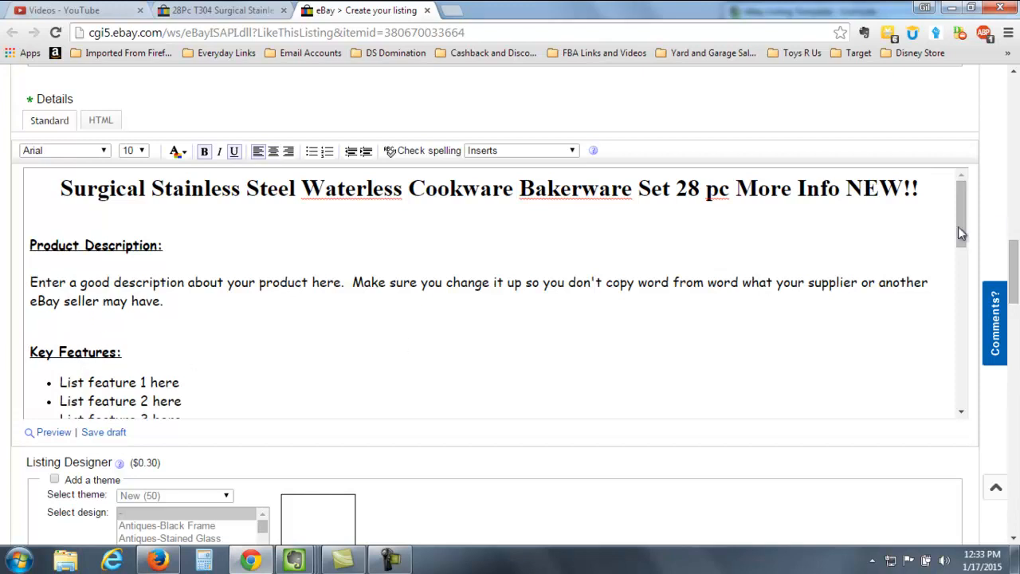
Delete the "List feature 1 here" placeholder from the Key Features list.
{"action": "scroll", "coordinate": [1013, 251], "scroll_direction": "down", "scroll_amount": 2}
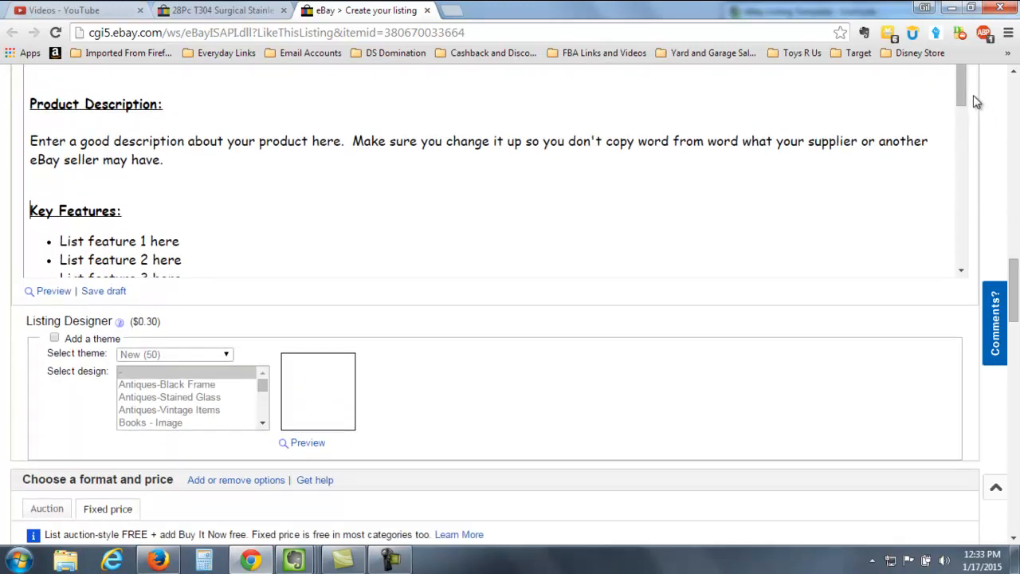
{"action": "scroll", "coordinate": [917, 124], "scroll_direction": "down", "scroll_amount": 3}
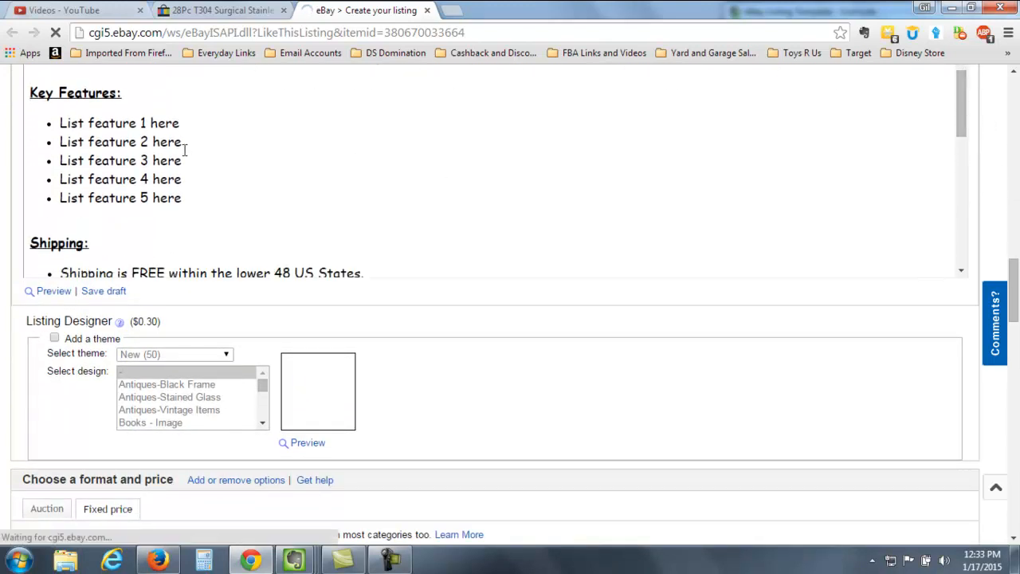
{"action": "left_click_drag", "start_coordinate": [67, 123], "coordinate": [192, 123]}
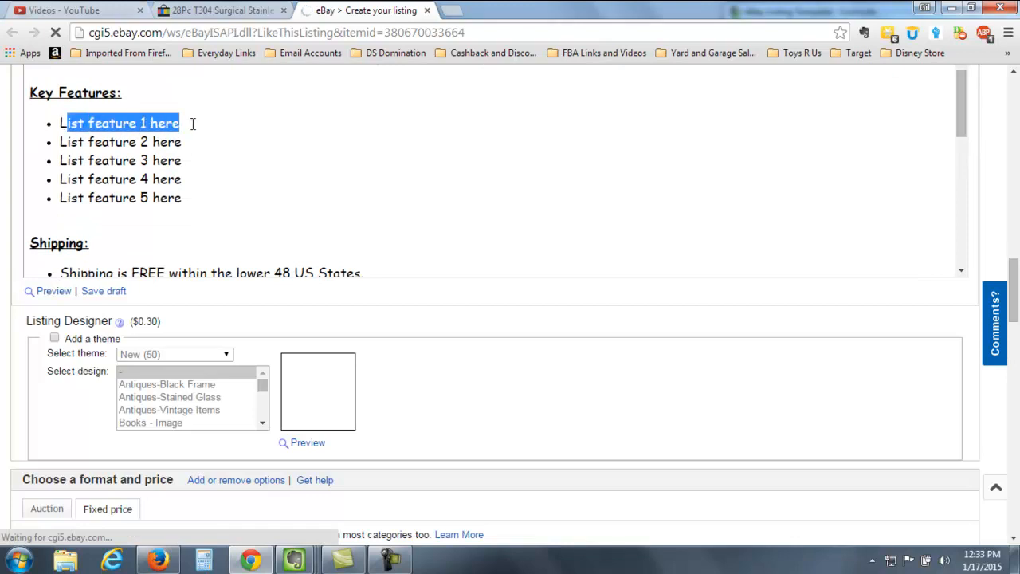
{"action": "key", "text": "BackSpace"}
{"action": "key", "text": "BackSpace"}
{"action": "key", "text": "BackSpace"}
{"action": "key", "text": "BackSpace"}
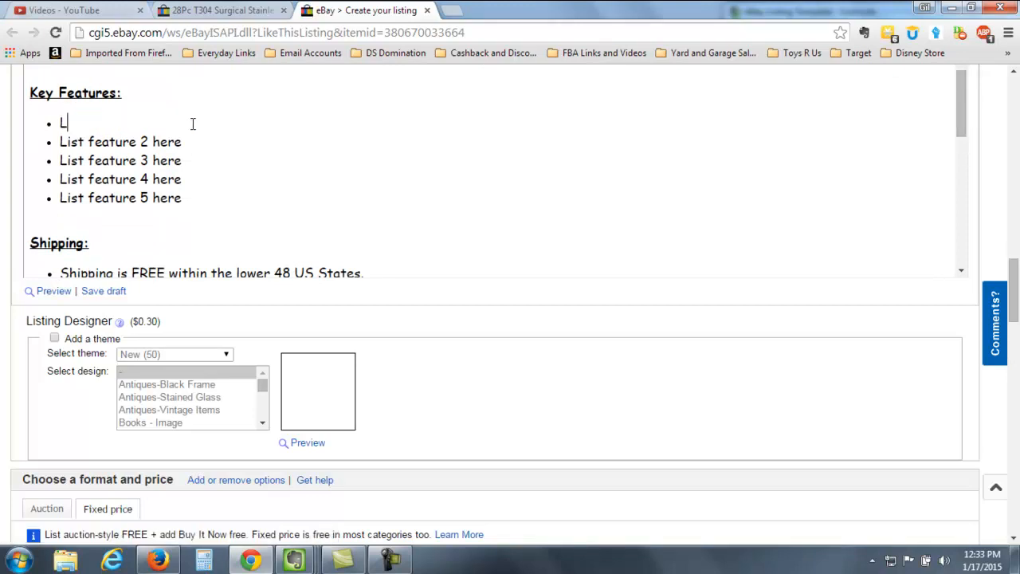
{"action": "type", "text": "2"}
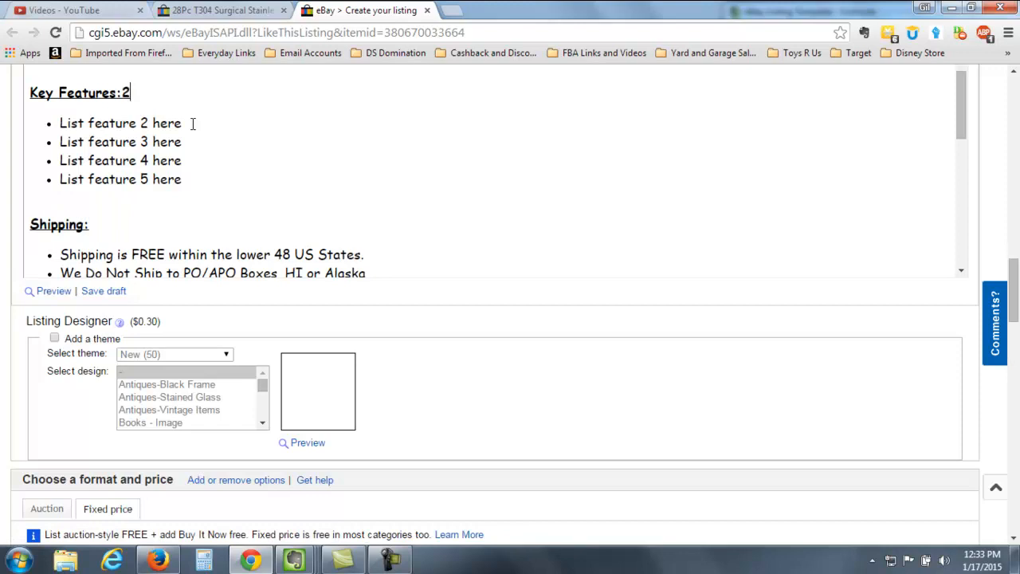
{"action": "type", "text": "894"}
{"action": "key", "text": "BackSpace"}
{"action": "key", "text": "BackSpace"}
{"action": "key", "text": "BackSpace"}
{"action": "key", "text": "BackSpace"}
Add "28 piece set" as the first bullet under Key Features, above "List feature 2 here".
{"action": "left_click", "coordinate": [62, 123]}
{"action": "type", "text": "28 "}
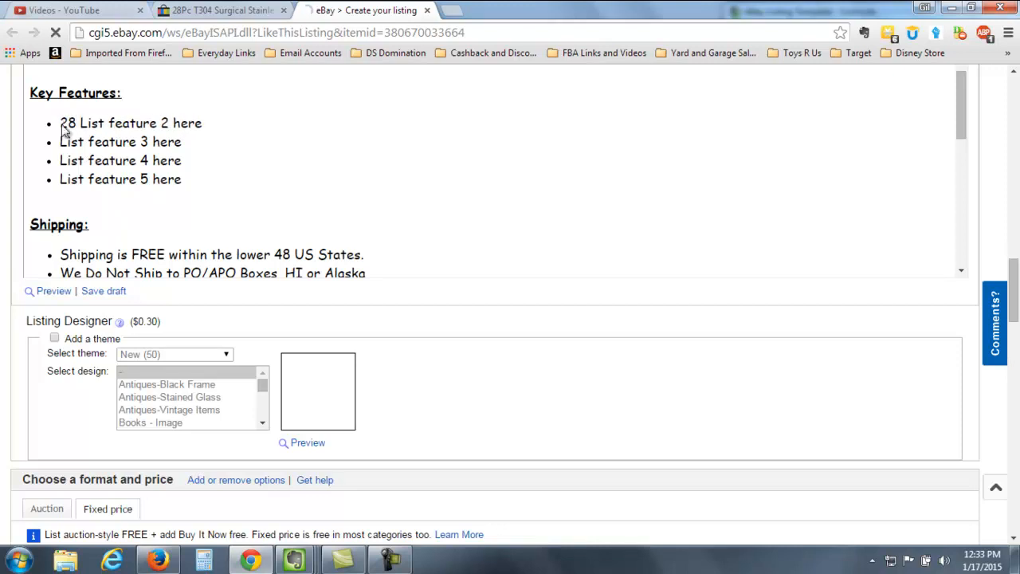
{"action": "type", "text": "piec"}
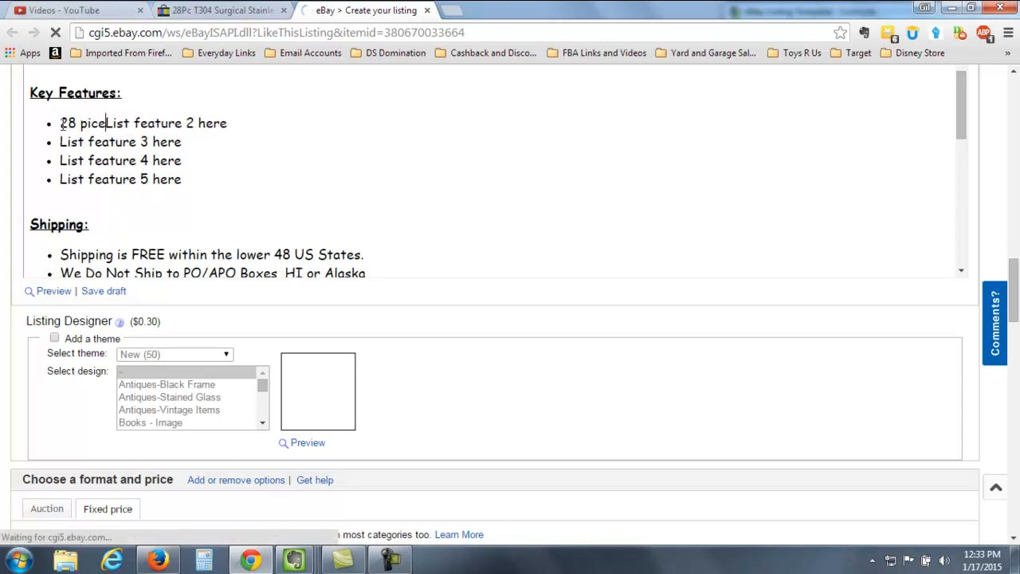
{"action": "type", "text": "e set"}
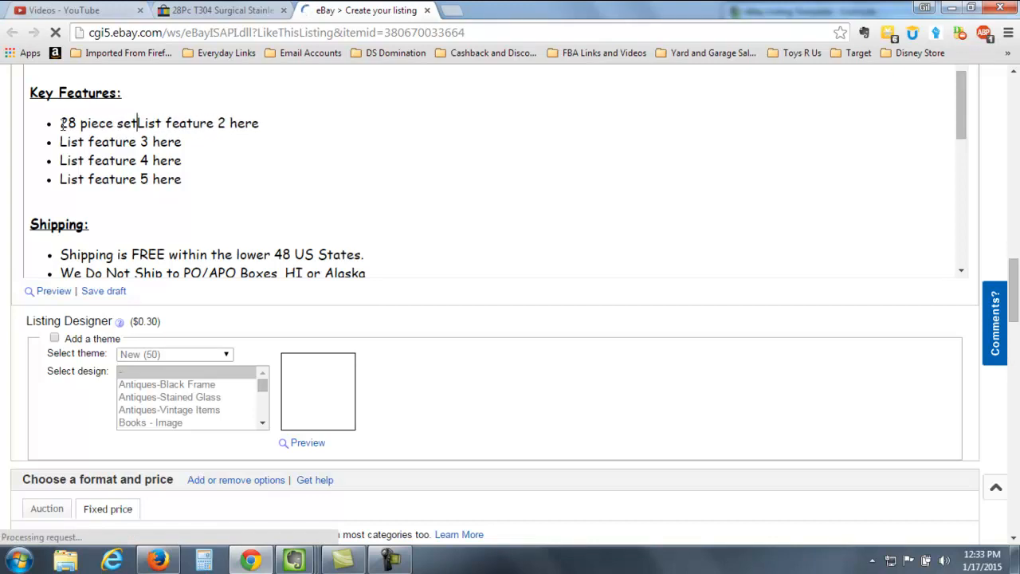
{"action": "key", "text": "Return"}
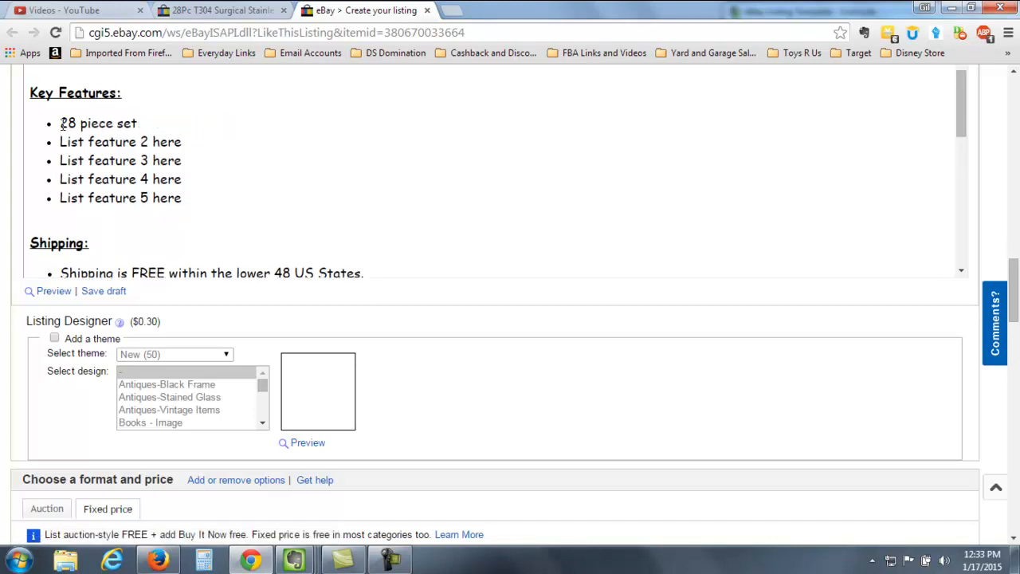
Add "Stainless steel" as the second Key Features bullet, above "List feature 2 here".
{"action": "type", "text": "Stainle"}
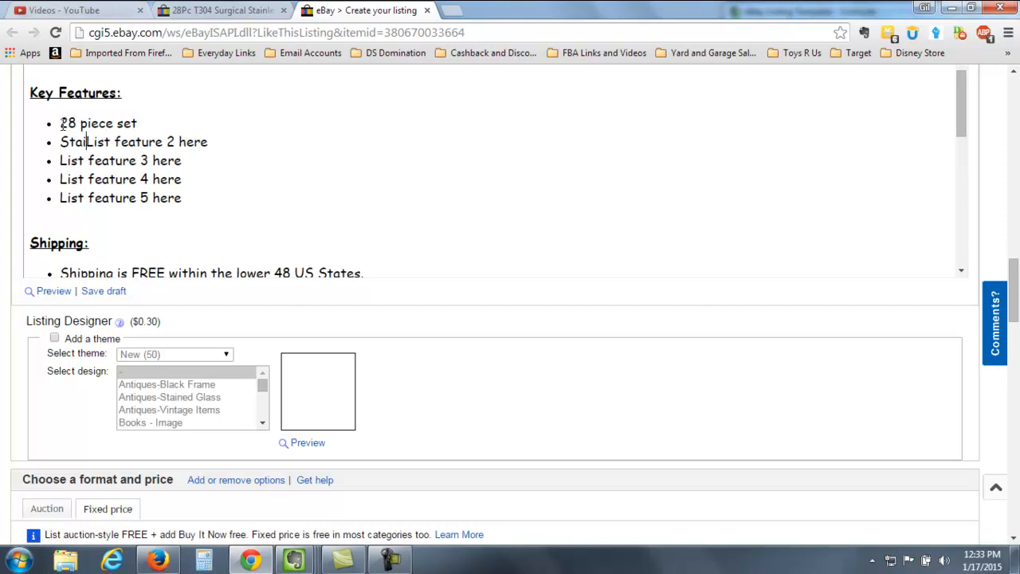
{"action": "type", "text": "ss steel"}
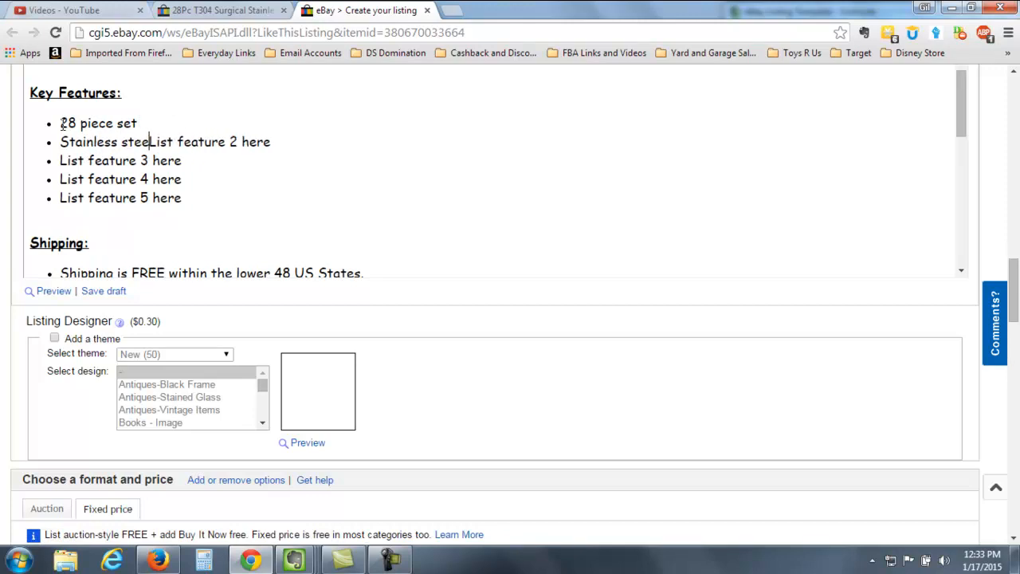
{"action": "key", "text": "Return"}
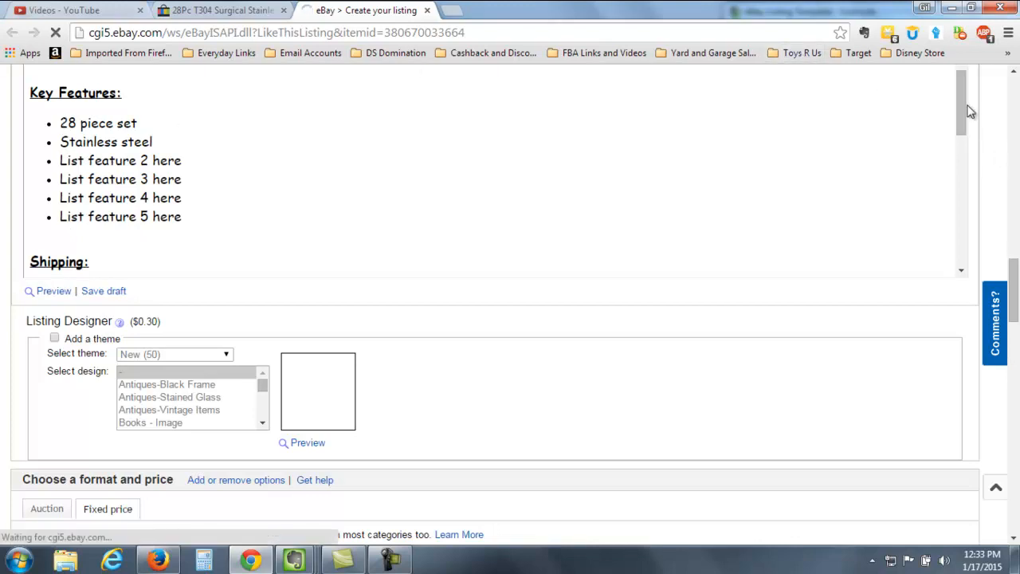
Set the Buy It Now price to 132.95, consulting the list price in the MY EBAY LISTINGS AS OF 1-20-2015 note in Evernote.
{"action": "left_click_drag", "start_coordinate": [960, 104], "coordinate": [964, 173]}
{"action": "left_click_drag", "start_coordinate": [961, 199], "coordinate": [958, 145]}
{"action": "left_click_drag", "start_coordinate": [1016, 297], "coordinate": [1014, 343]}
{"action": "left_click", "coordinate": [99, 188]}
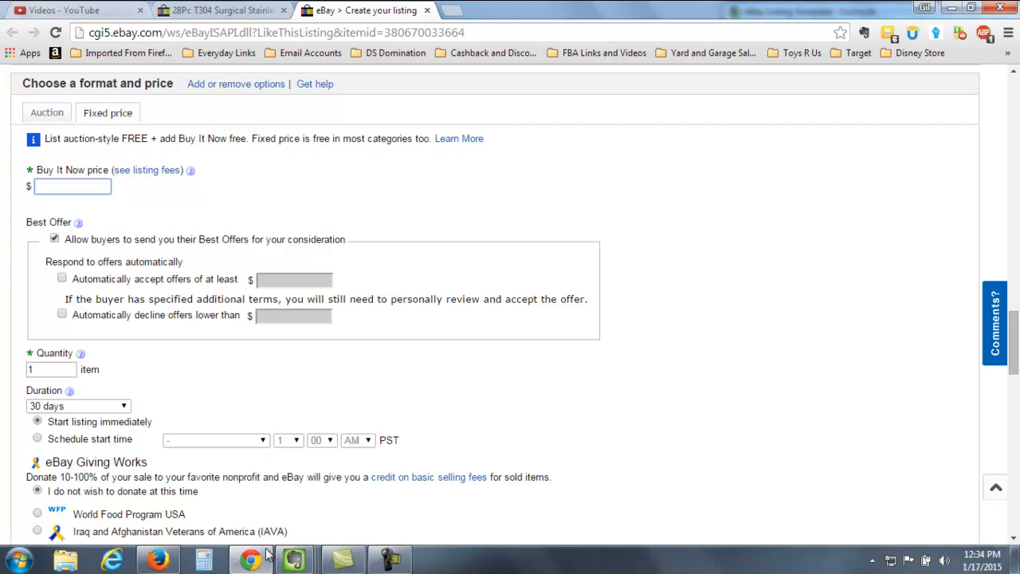
{"action": "mouse_move", "coordinate": [293, 560]}
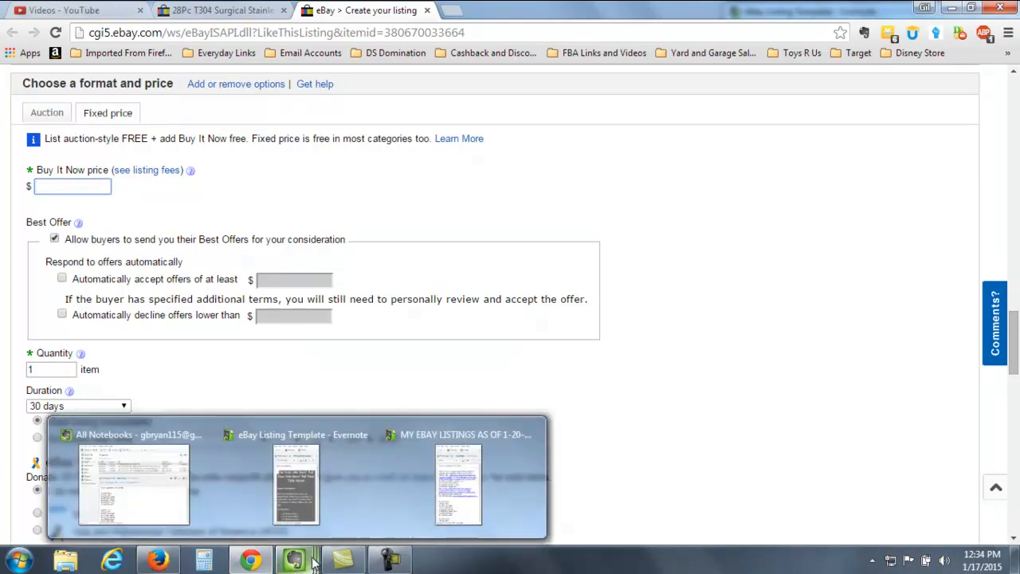
{"action": "left_click", "coordinate": [458, 488]}
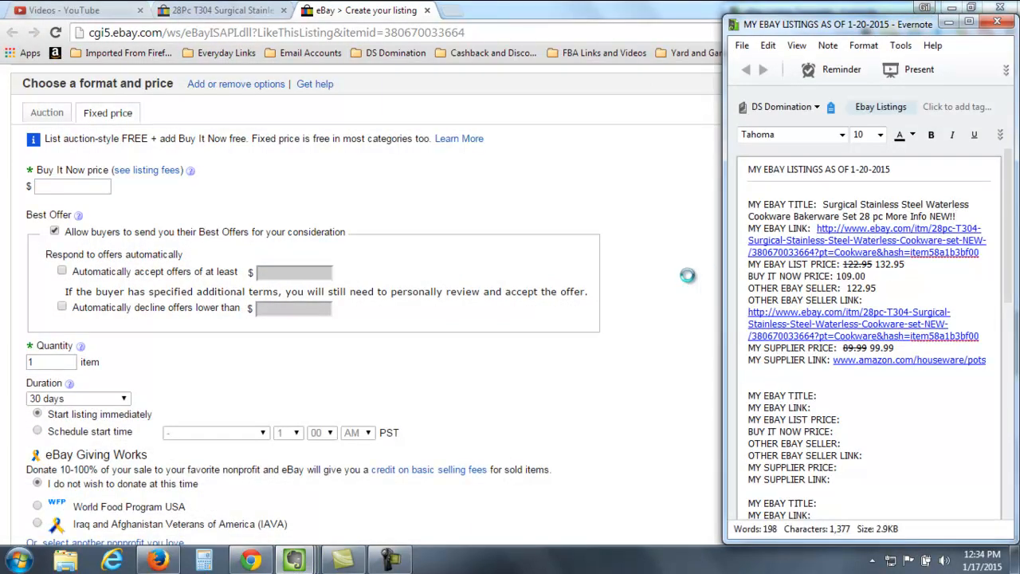
{"action": "left_click", "coordinate": [81, 187]}
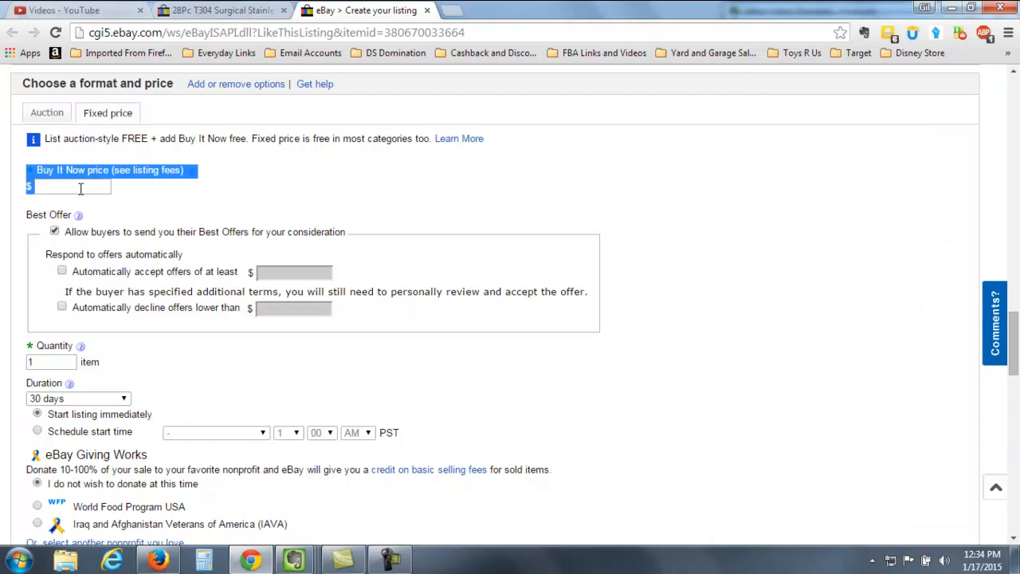
{"action": "type", "text": "132"}
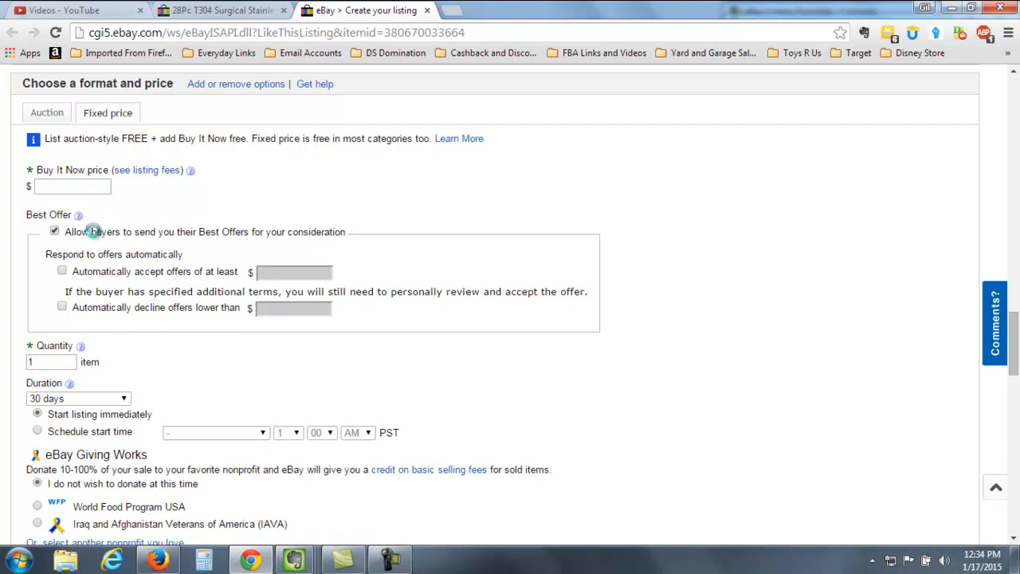
{"action": "left_click", "coordinate": [80, 190]}
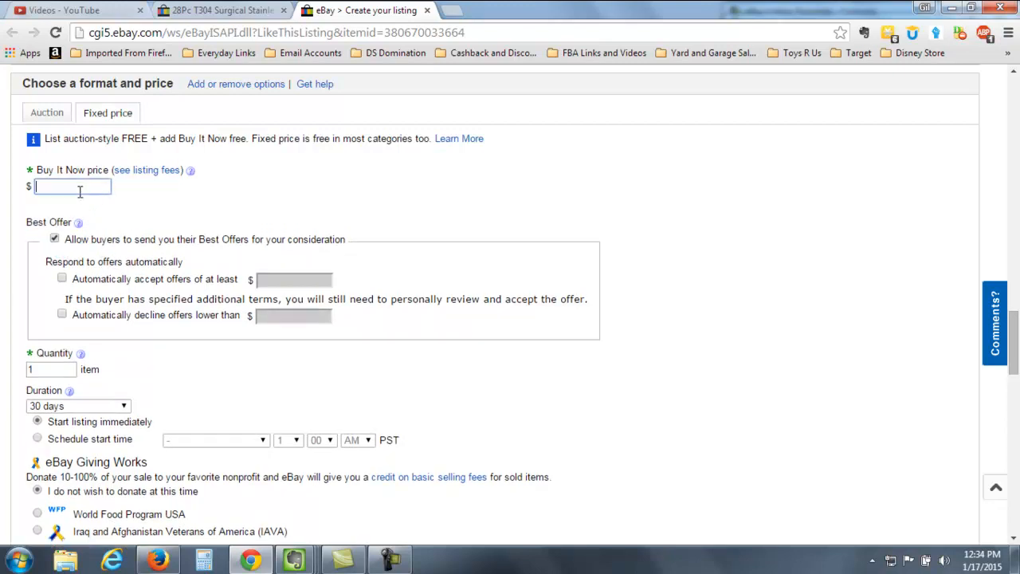
{"action": "type", "text": "132"}
Enable automatic declining of Best Offers lower than 109.00.
{"action": "left_click", "coordinate": [66, 318]}
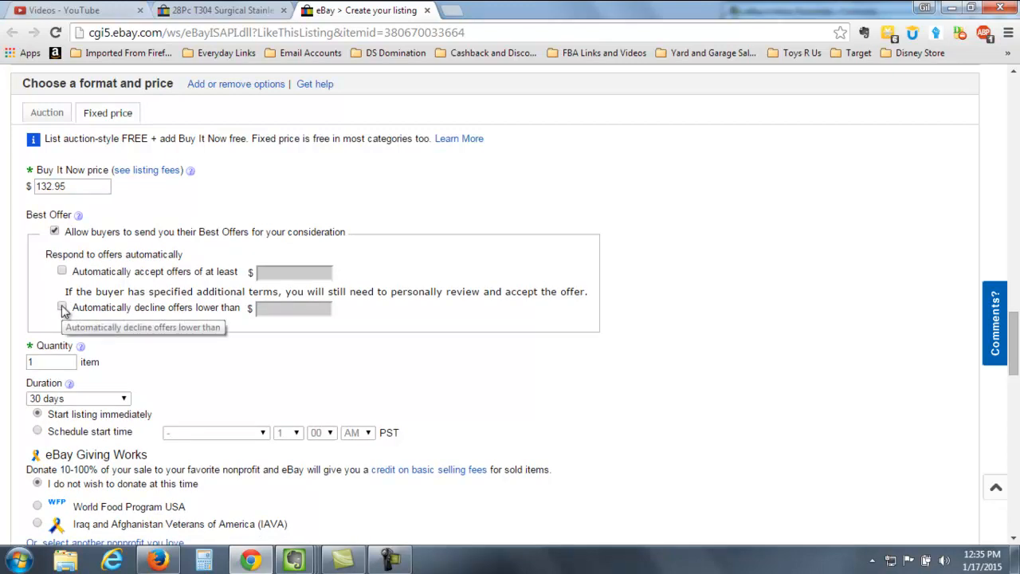
{"action": "left_click", "coordinate": [63, 308]}
{"action": "left_click", "coordinate": [270, 309]}
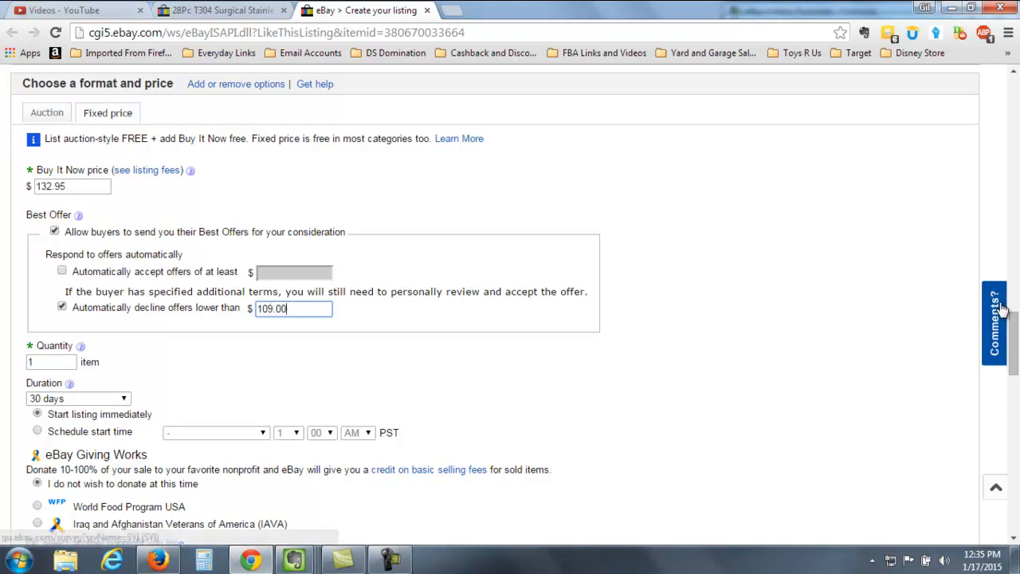
Review the recorded title, links and prices and the blank entry templates in the MY EBAY LISTINGS AS OF 1-20-2015 note in Evernote.
{"action": "left_click_drag", "start_coordinate": [1014, 315], "coordinate": [1014, 291]}
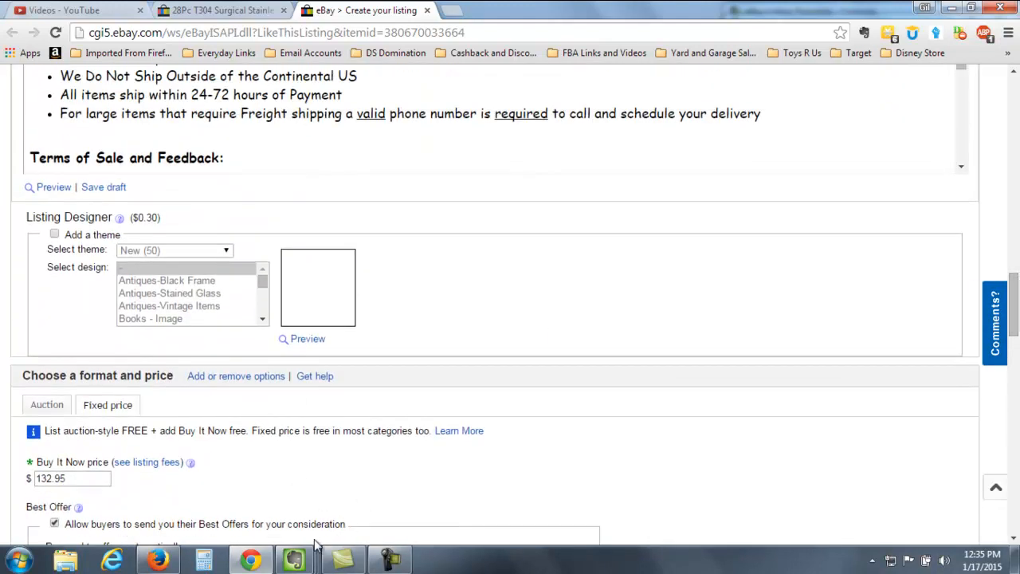
{"action": "mouse_move", "coordinate": [299, 566]}
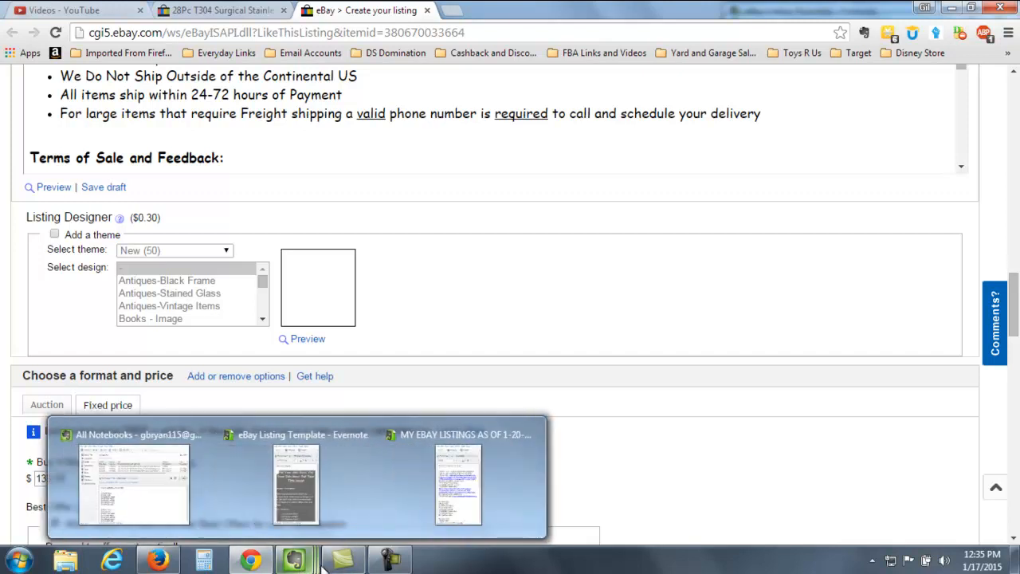
{"action": "mouse_move", "coordinate": [333, 566]}
{"action": "left_click", "coordinate": [447, 511]}
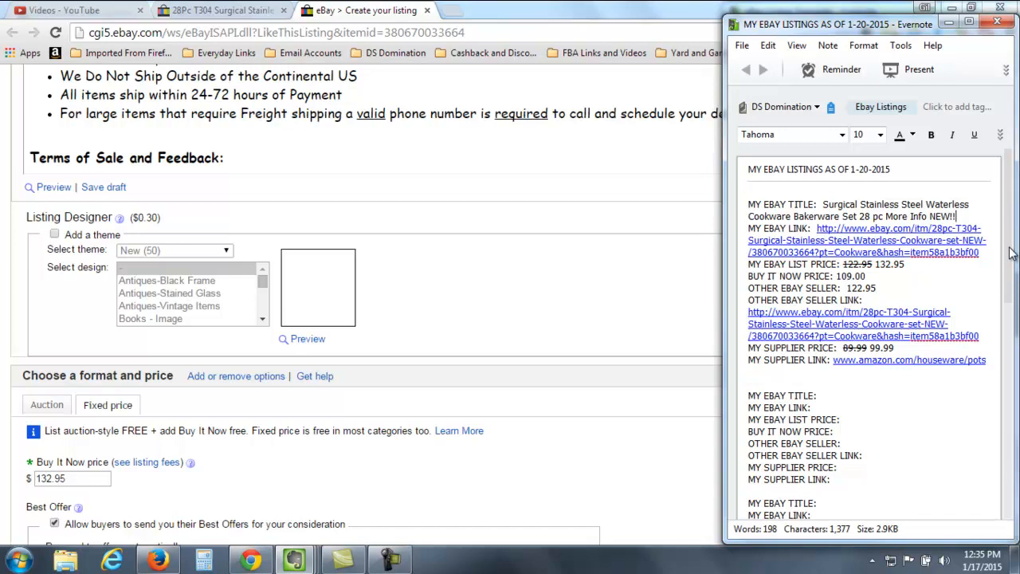
{"action": "left_click_drag", "start_coordinate": [1011, 254], "coordinate": [1010, 239]}
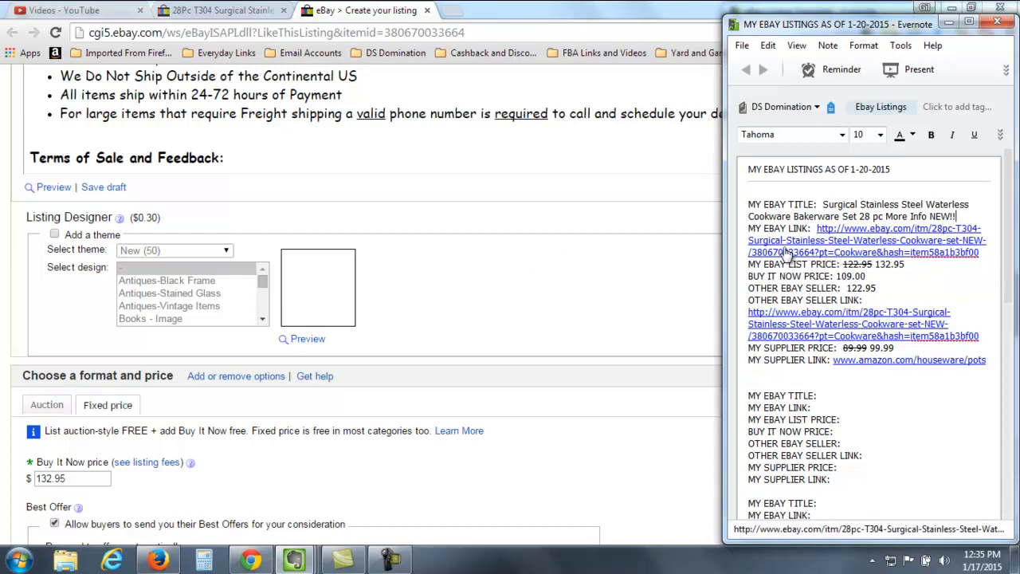
{"action": "left_click_drag", "start_coordinate": [1008, 243], "coordinate": [1011, 208]}
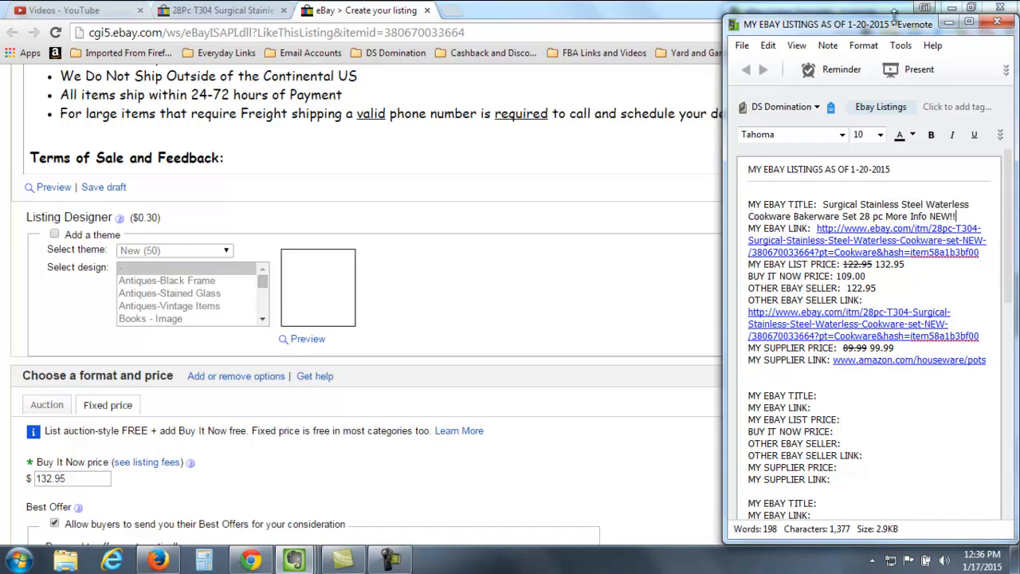
{"action": "left_click_drag", "start_coordinate": [892, 24], "coordinate": [841, 23]}
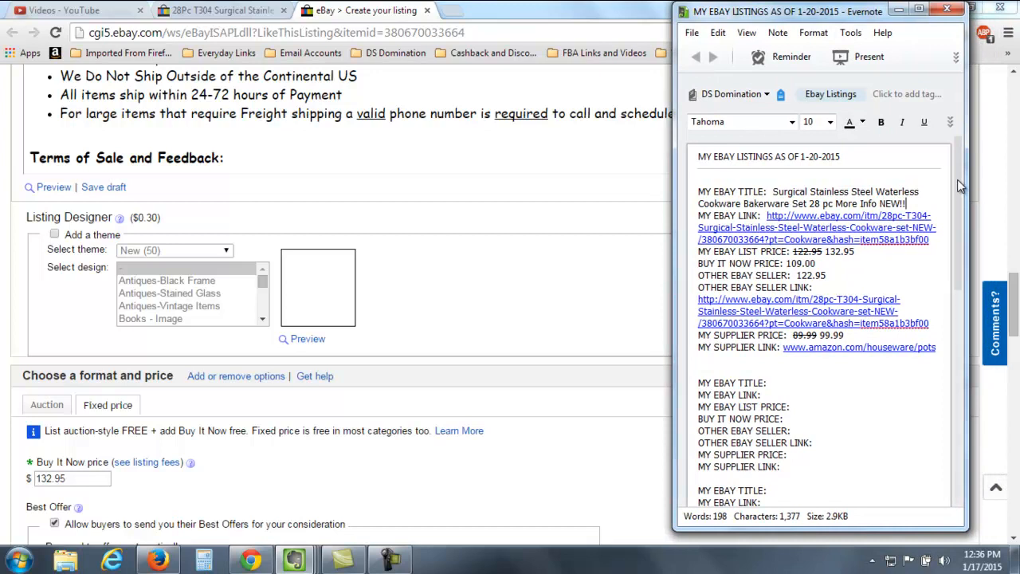
{"action": "scroll", "coordinate": [961, 188], "scroll_direction": "down", "scroll_amount": 3}
{"action": "scroll", "coordinate": [958, 173], "scroll_direction": "up", "scroll_amount": 3}
{"action": "scroll", "coordinate": [959, 173], "scroll_direction": "up", "scroll_amount": 1}
Review the eBay Listing Template note in Evernote from the title placeholder to the Returns / Concerns section, then return to the eBay listing form.
{"action": "mouse_move", "coordinate": [295, 561]}
{"action": "left_click", "coordinate": [319, 507]}
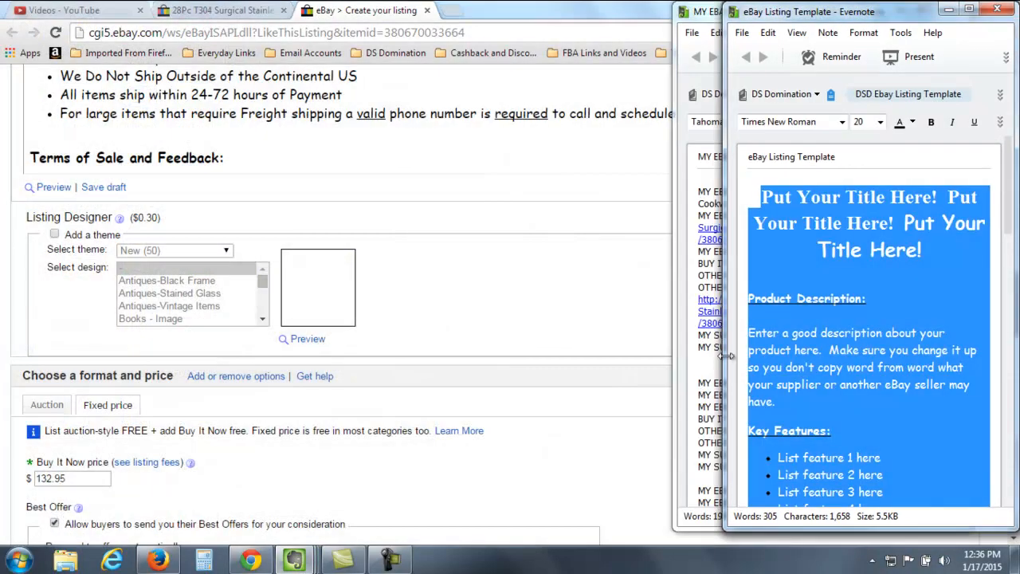
{"action": "left_click", "coordinate": [872, 323]}
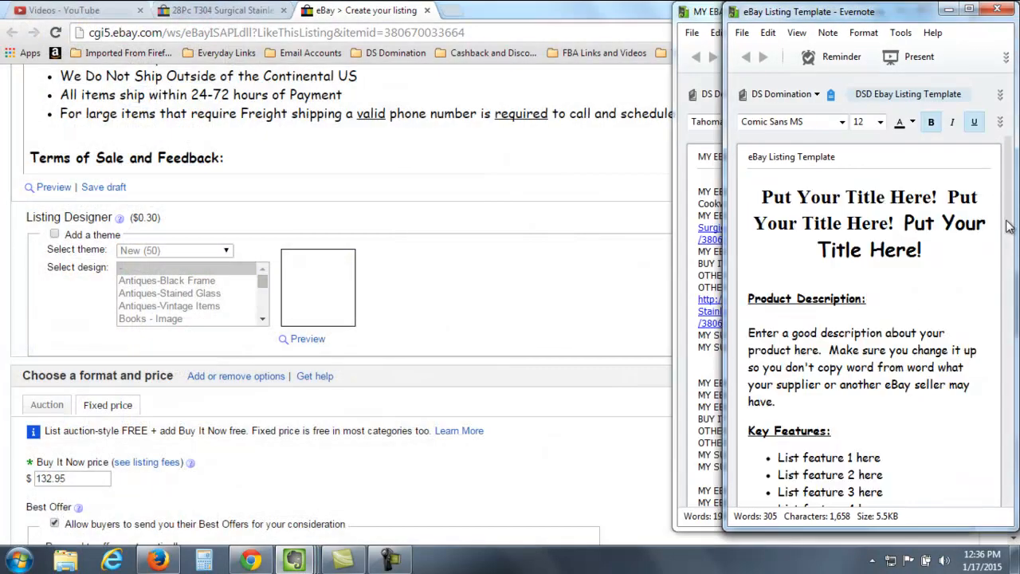
{"action": "scroll", "coordinate": [1009, 231], "scroll_direction": "down", "scroll_amount": 1}
{"action": "scroll", "coordinate": [1009, 231], "scroll_direction": "down", "scroll_amount": 4}
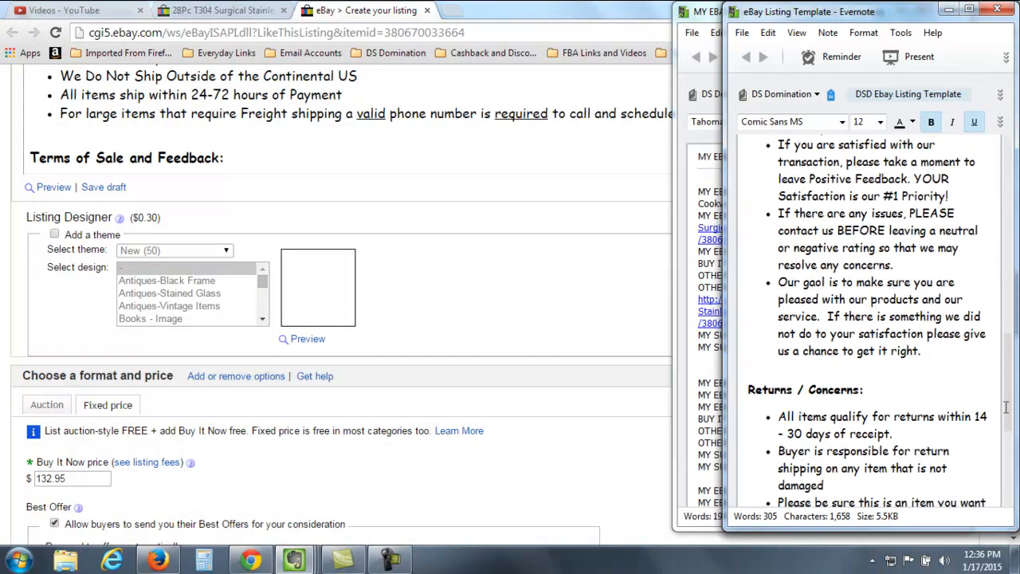
{"action": "left_click_drag", "start_coordinate": [1006, 420], "coordinate": [1007, 176]}
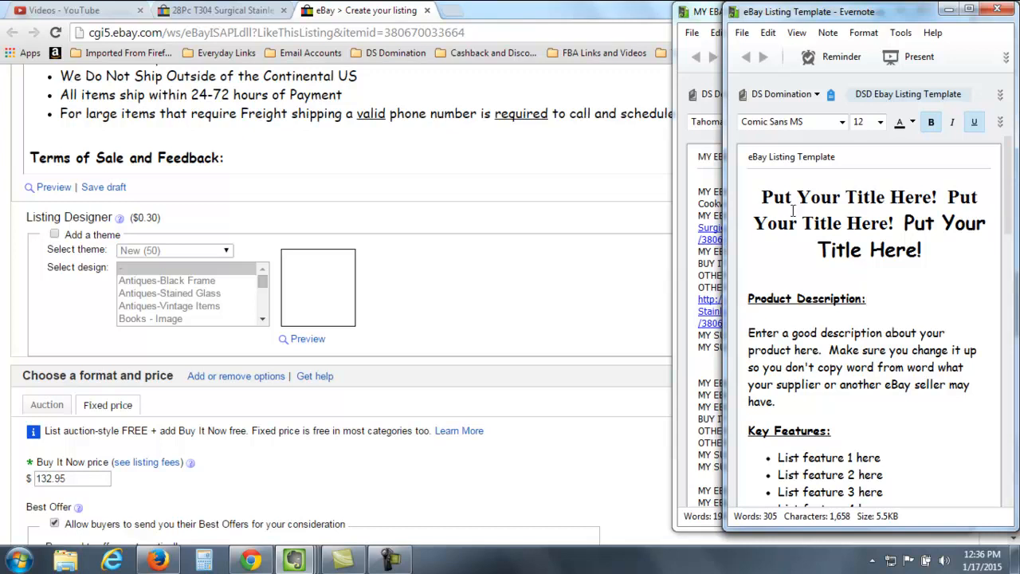
{"action": "left_click_drag", "start_coordinate": [761, 196], "coordinate": [521, 474]}
{"action": "left_click", "coordinate": [471, 430]}
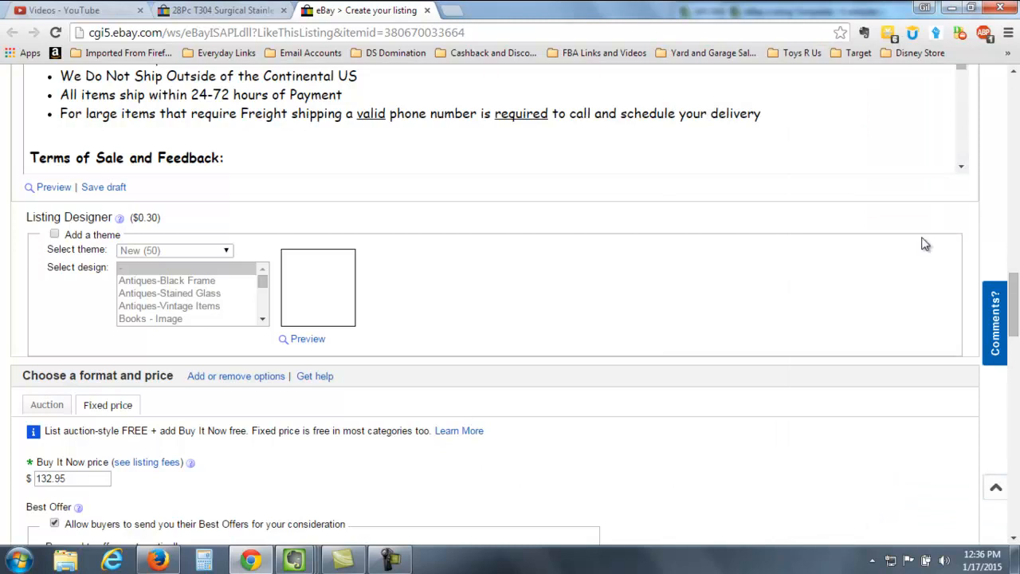
{"action": "left_click_drag", "start_coordinate": [1012, 295], "coordinate": [1010, 247]}
{"action": "left_click", "coordinate": [704, 362]}
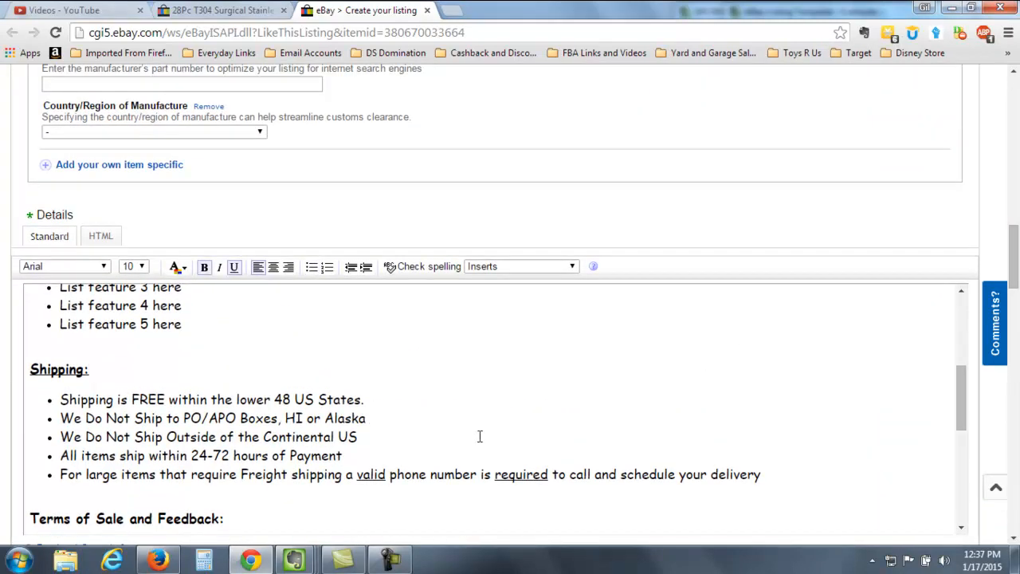
{"action": "key", "text": "ctrl+a"}
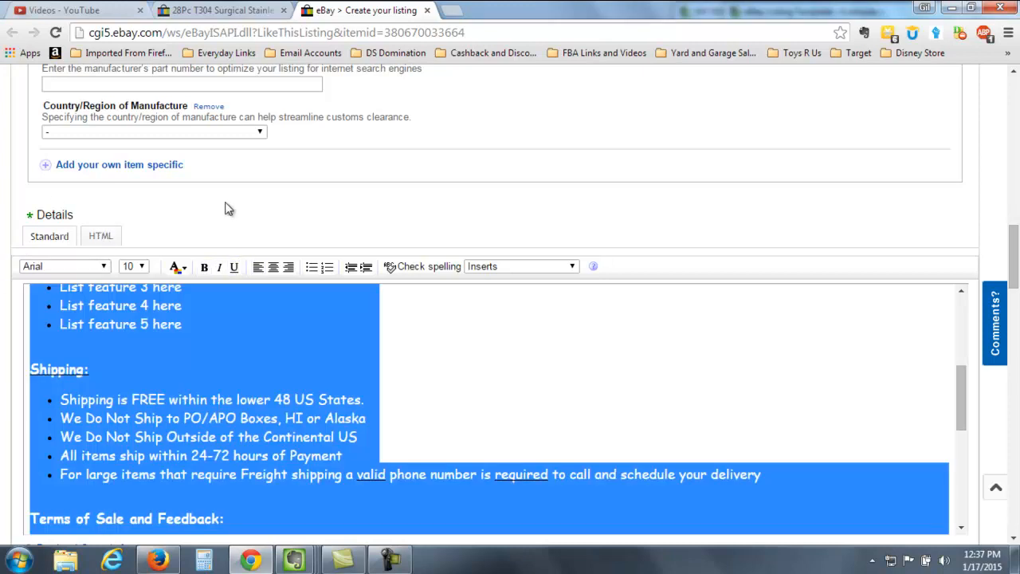
{"action": "left_click", "coordinate": [788, 386]}
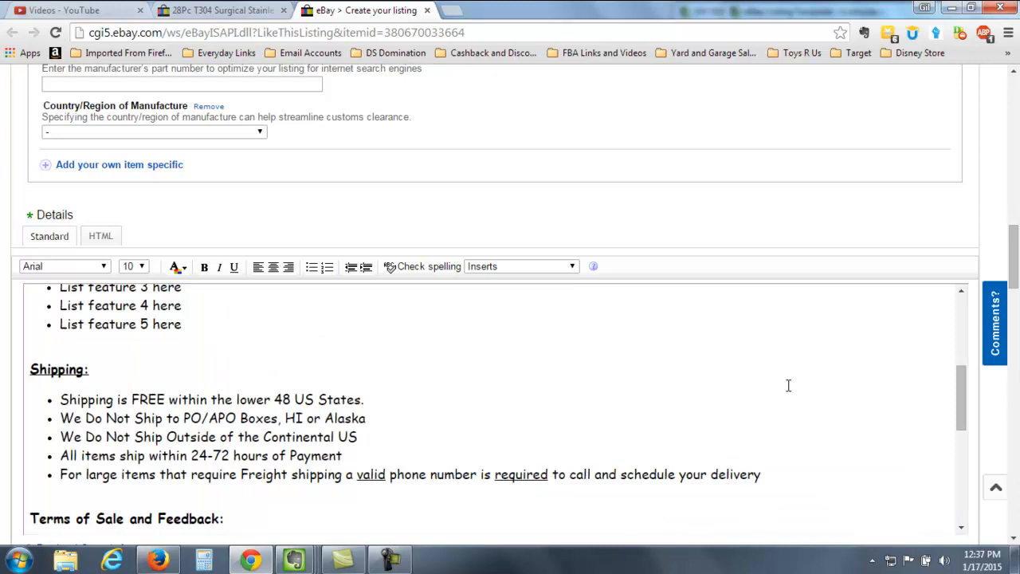